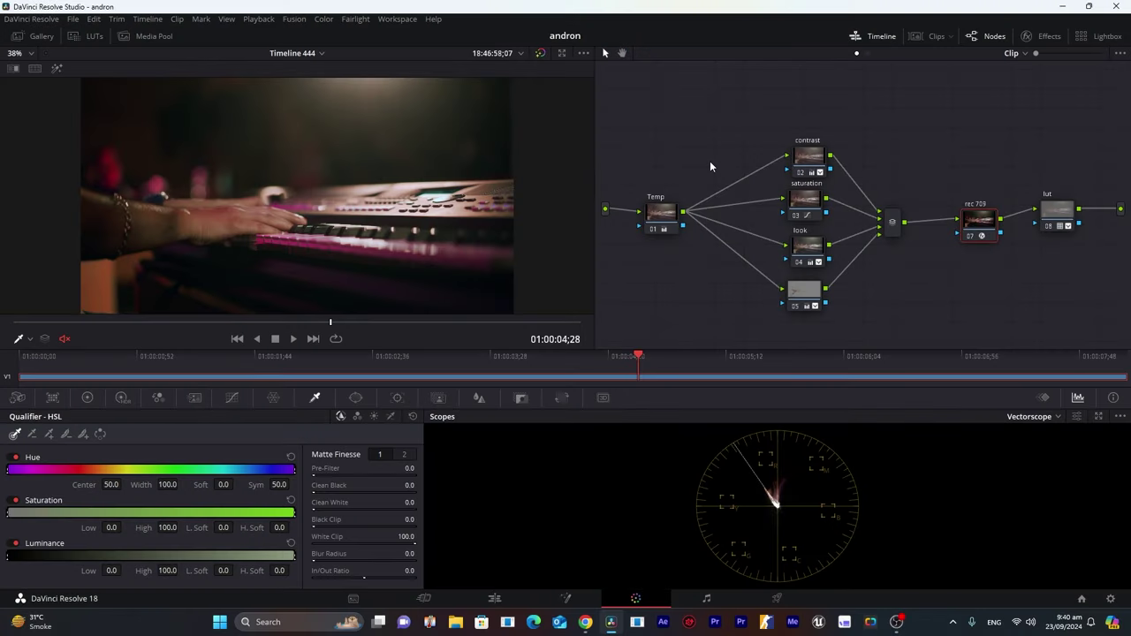
Compare the piano clip with and without its existing colour grade.
click(540, 53)
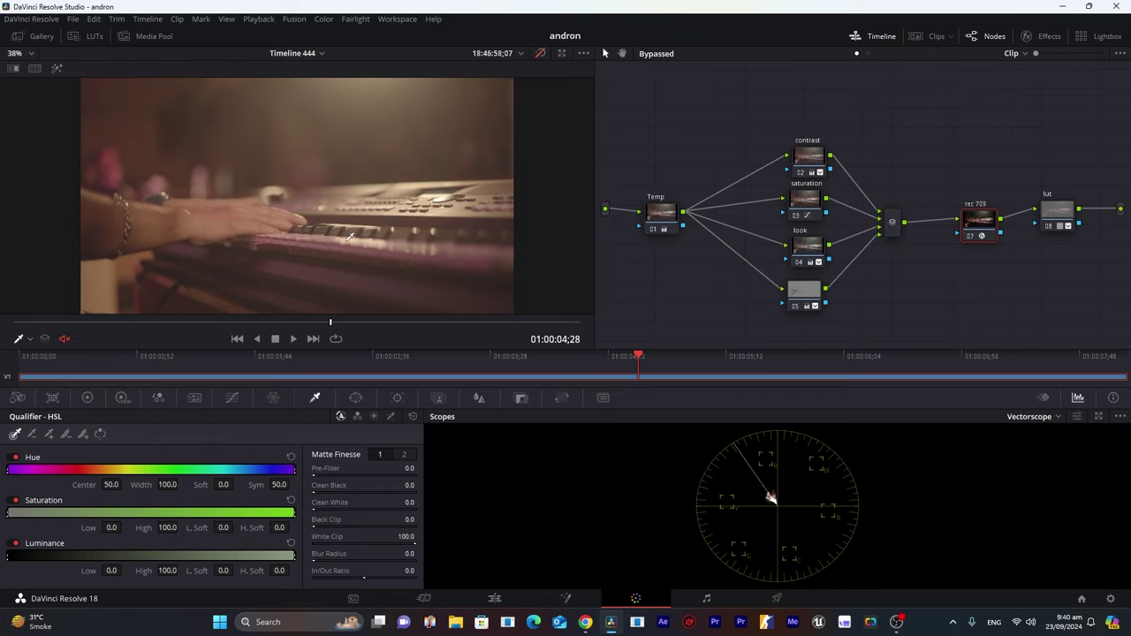
click(540, 53)
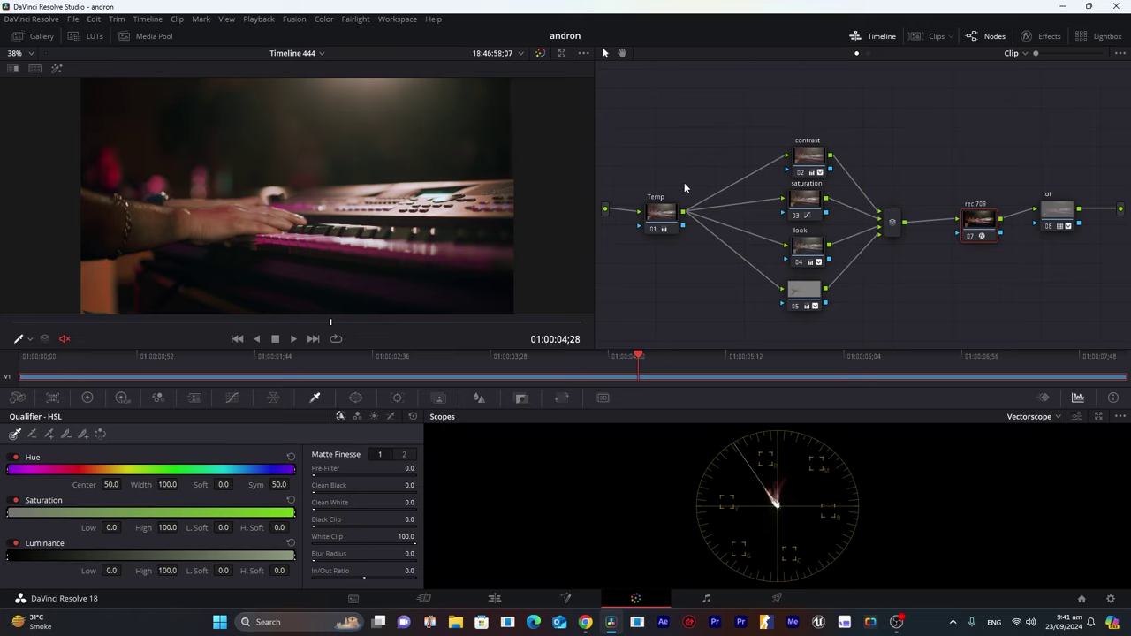
click(540, 53)
click(539, 53)
Delete all nodes after the Temp node and reset the Temp node's grade.
drag(699, 113, 1092, 291)
key(Delete)
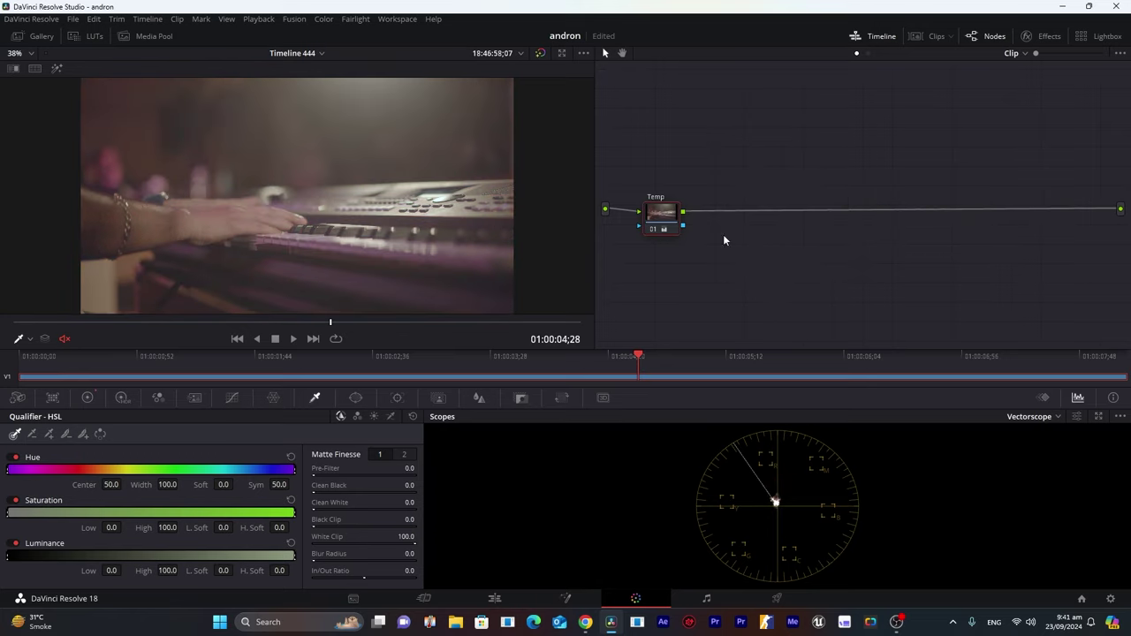
drag(671, 217, 677, 216)
right_click(677, 216)
click(692, 227)
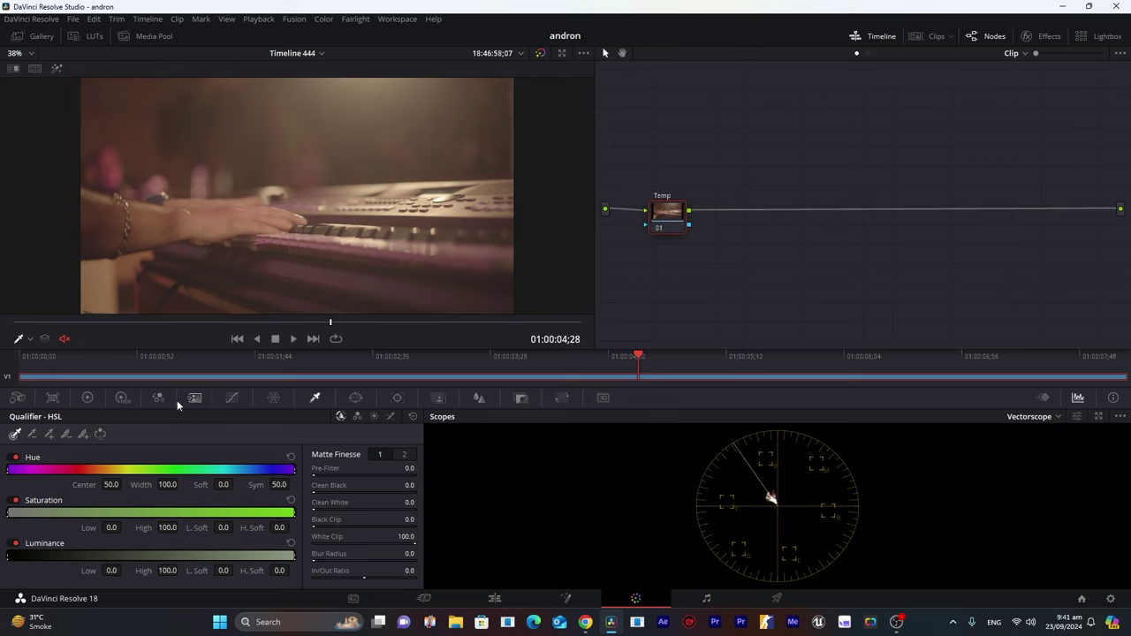
White-balance the Temp node by sampling the bright keys at the front of the keyboard.
click(88, 397)
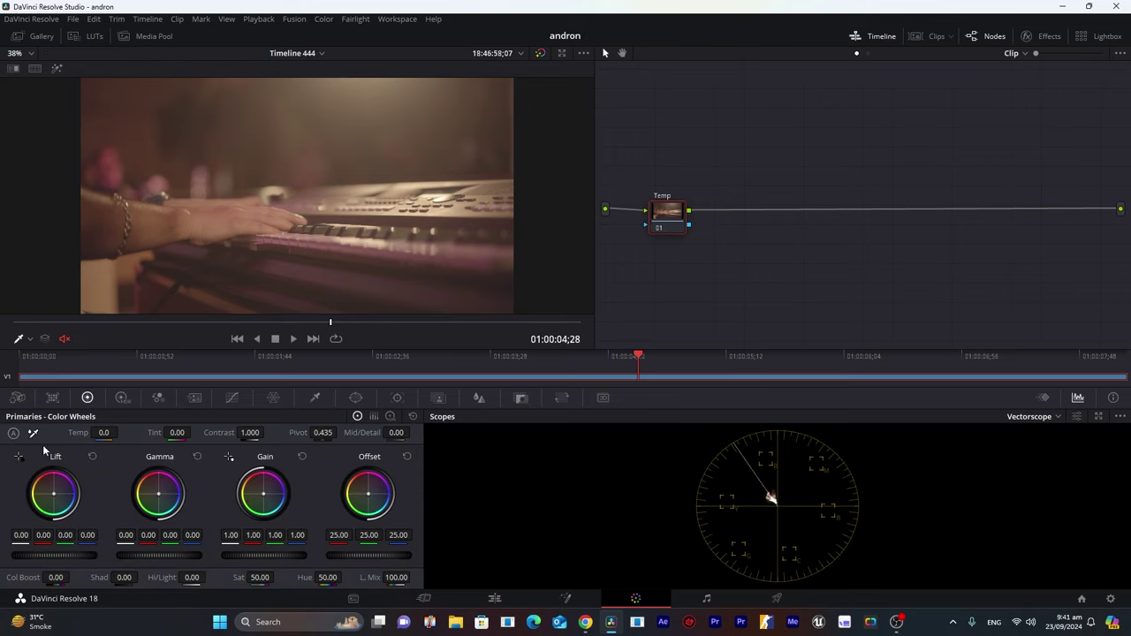
scroll(276, 240, up, 3)
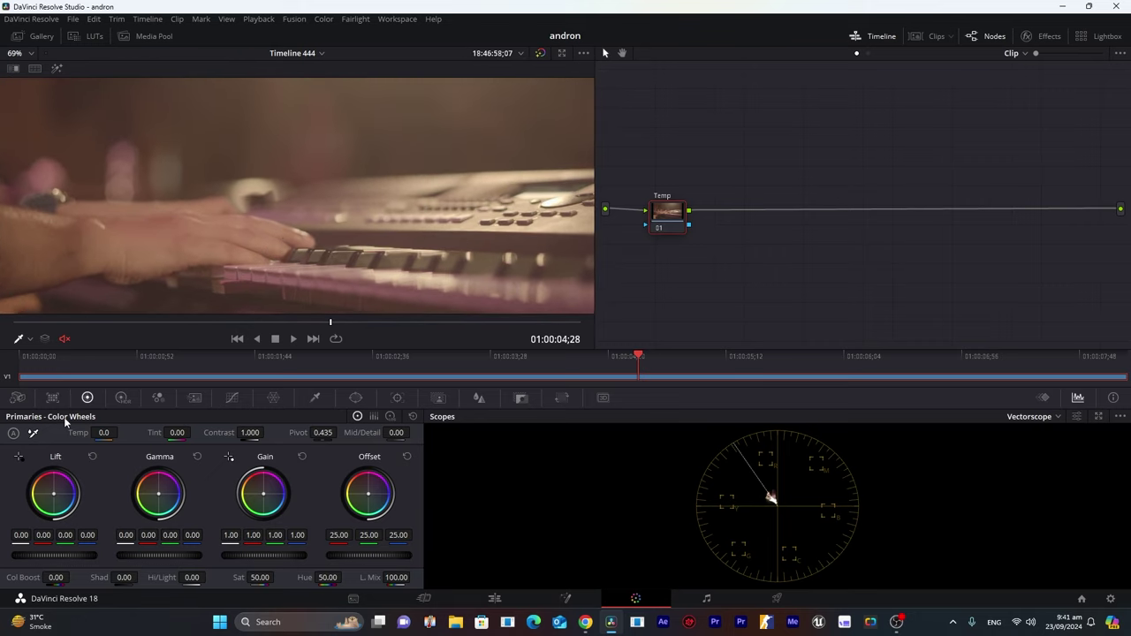
mouse_move(396, 268)
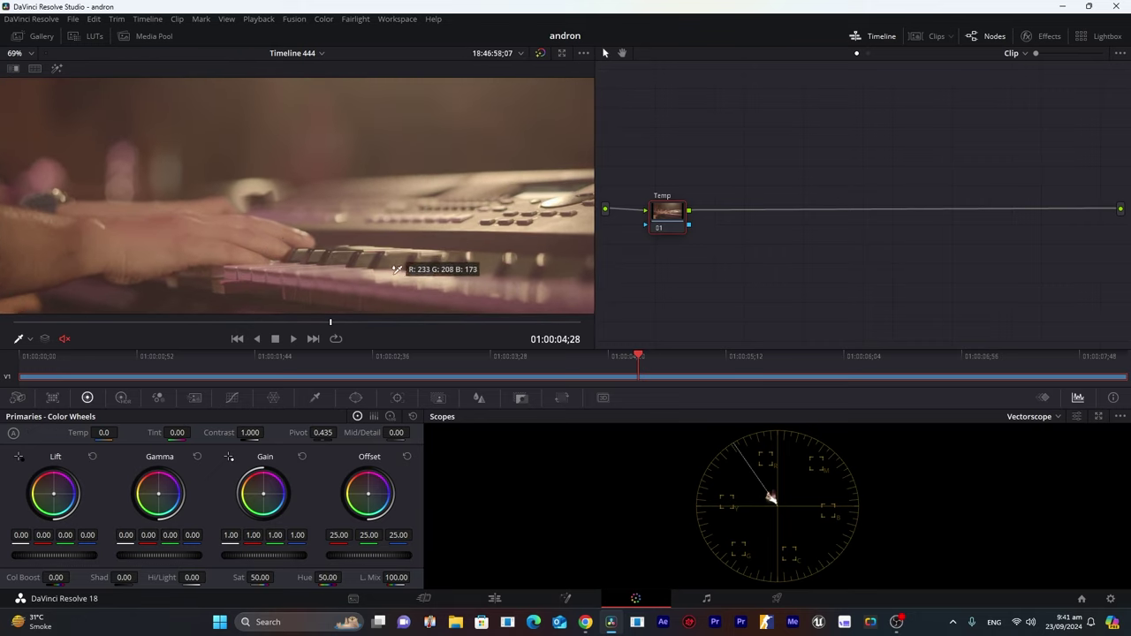
click(396, 269)
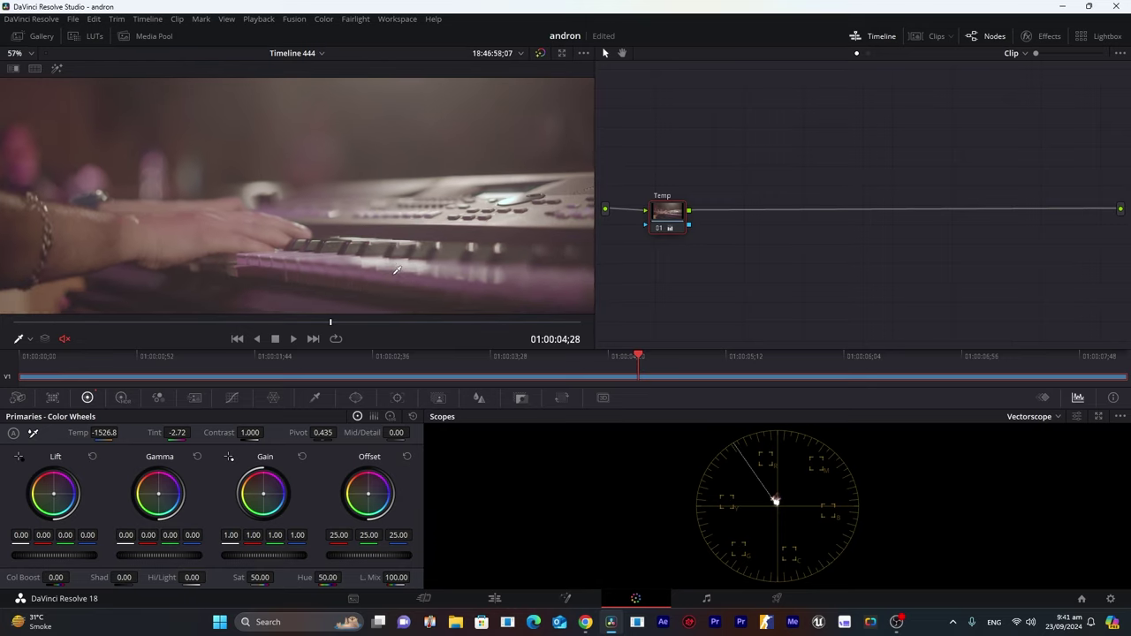
scroll(397, 270, down, 4)
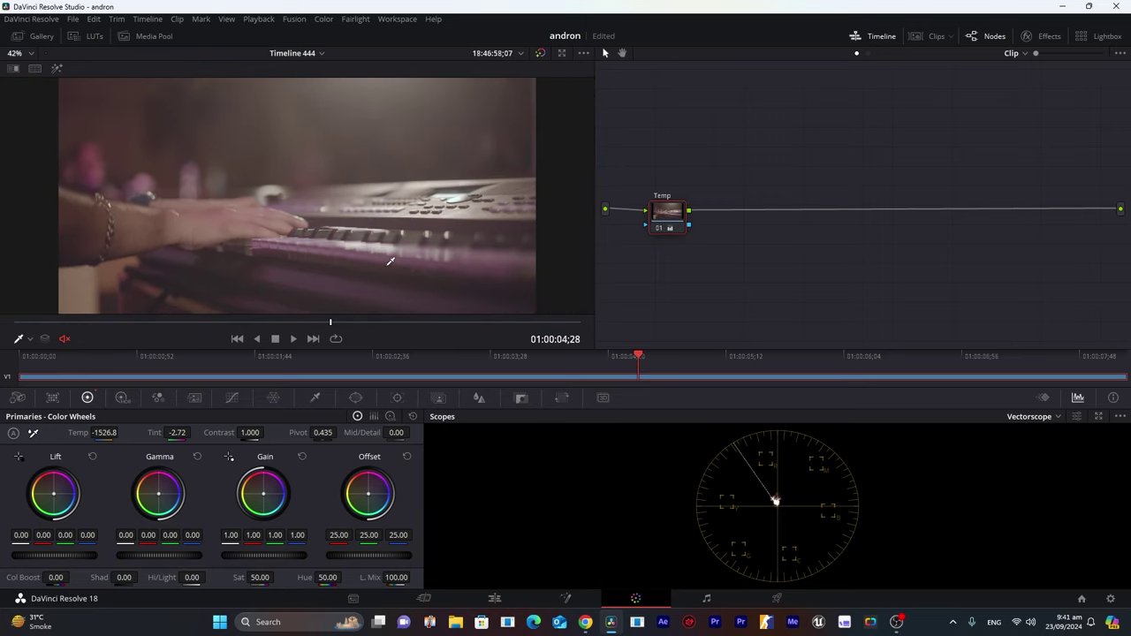
scroll(391, 262, down, 1)
Switch the scope to Parade and fine-tune the Temp node to temperature -1606.8 and tint -18.22.
click(1055, 418)
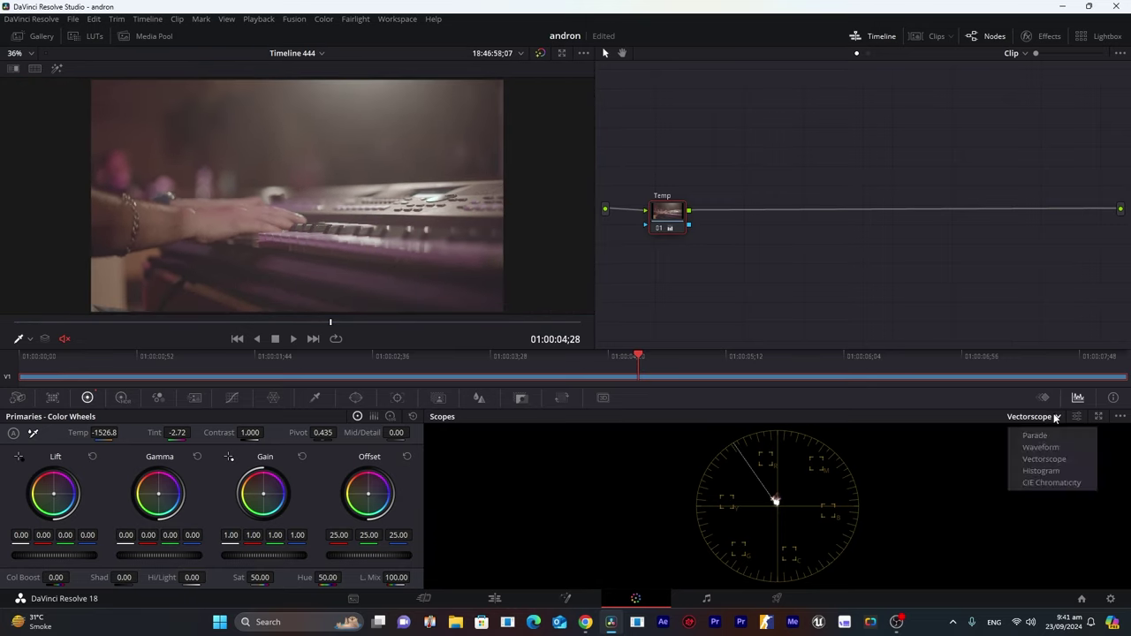
click(1028, 437)
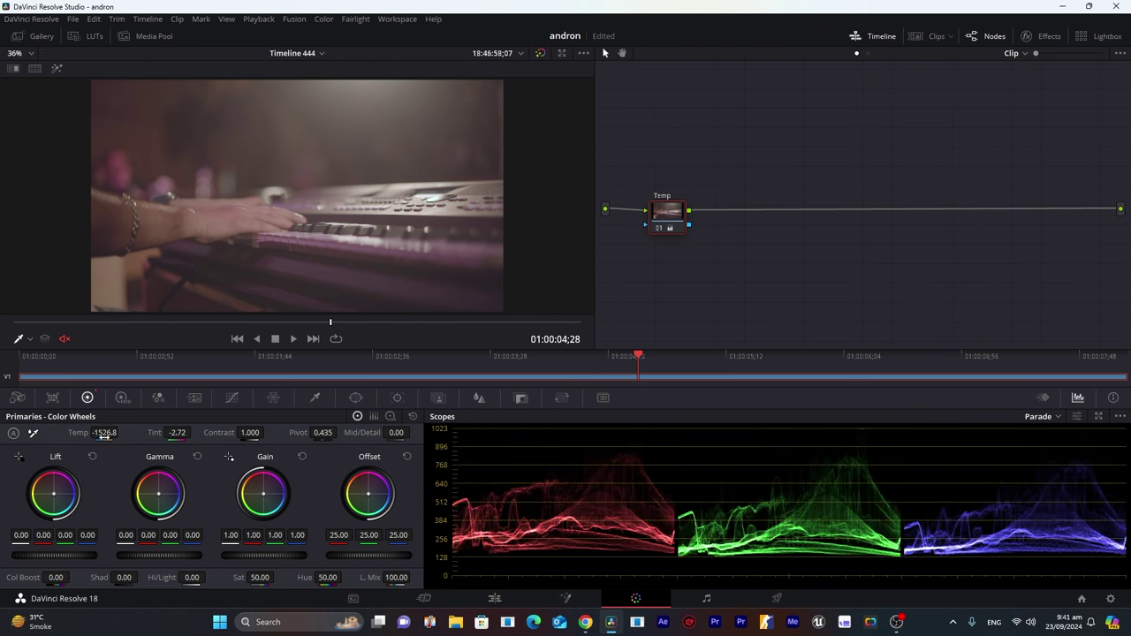
drag(104, 433, 107, 433)
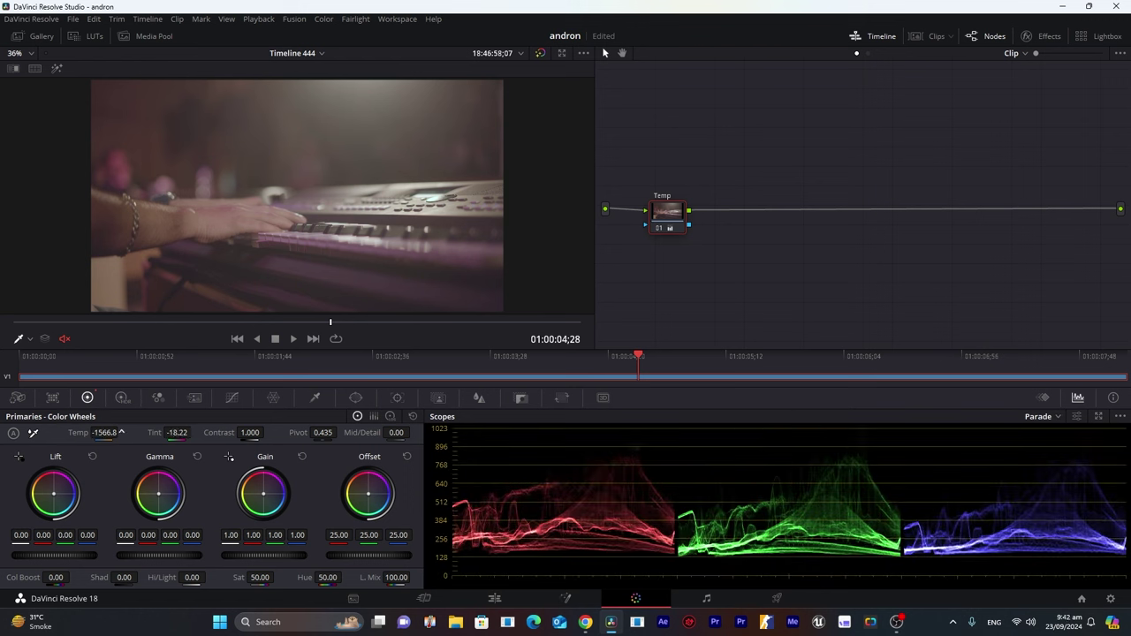
drag(107, 433, 104, 433)
click(540, 54)
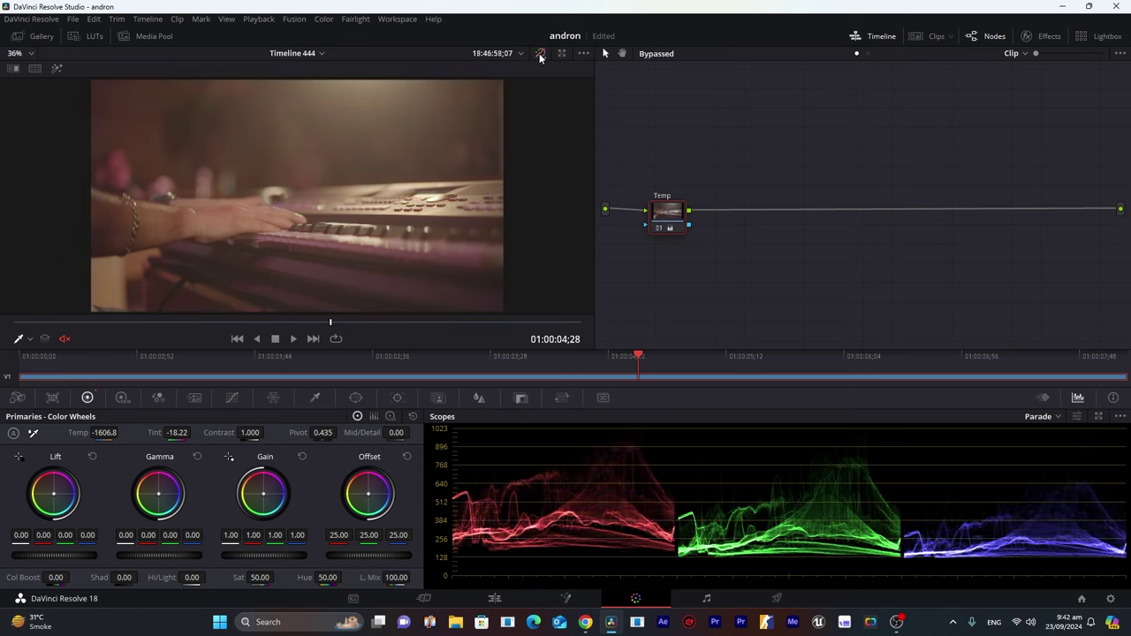
click(540, 54)
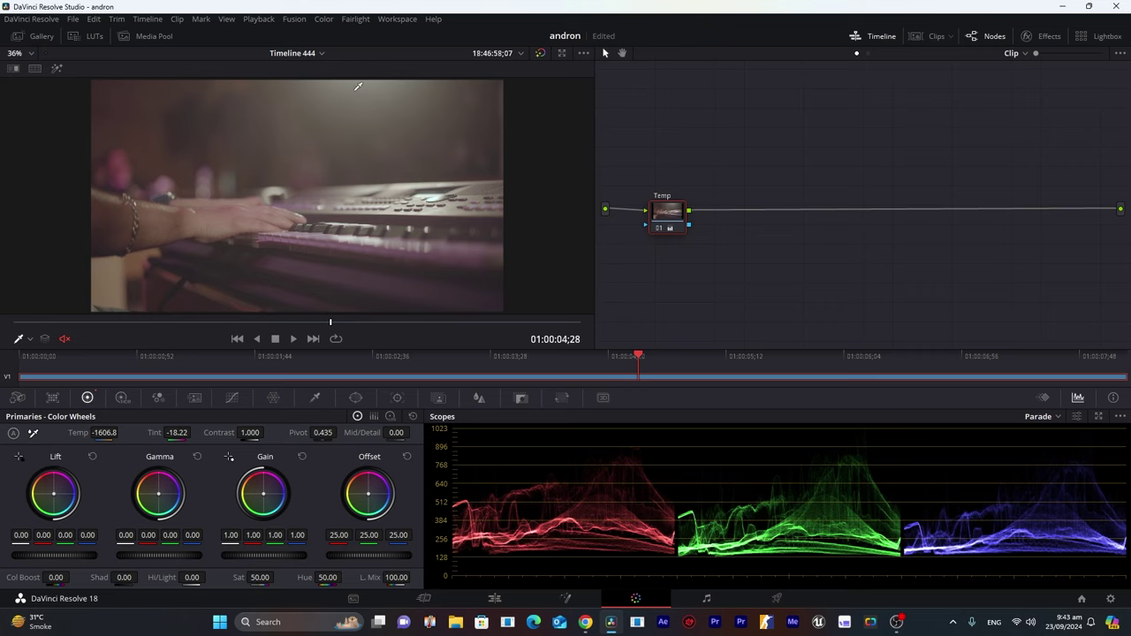
Add a corrector node after the Temp node and place it near the end of the node chain.
right_click(782, 173)
mouse_move(801, 194)
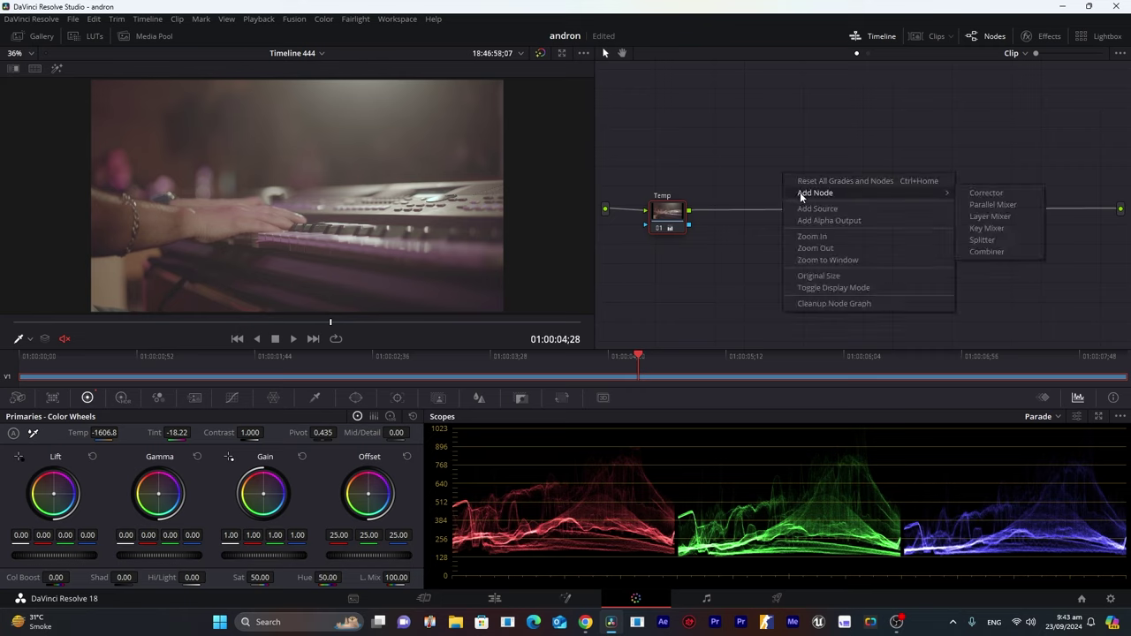
click(972, 193)
drag(785, 180, 1046, 214)
Apply the Color Space Transform effect to the new corrector node.
click(1043, 37)
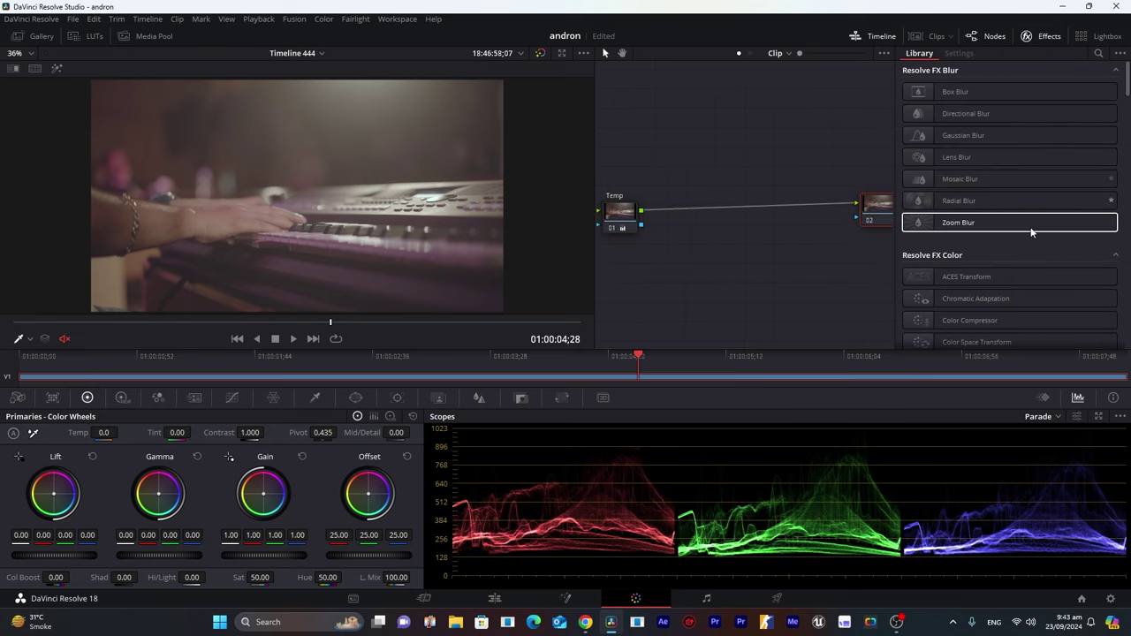
scroll(1013, 299, down, 2)
drag(972, 301, 880, 209)
Set the transform's input colour space to Sony S-Gamut3.Cine and its input gamma to Sony S-Log2.
click(1018, 106)
scroll(1021, 175, down, 5)
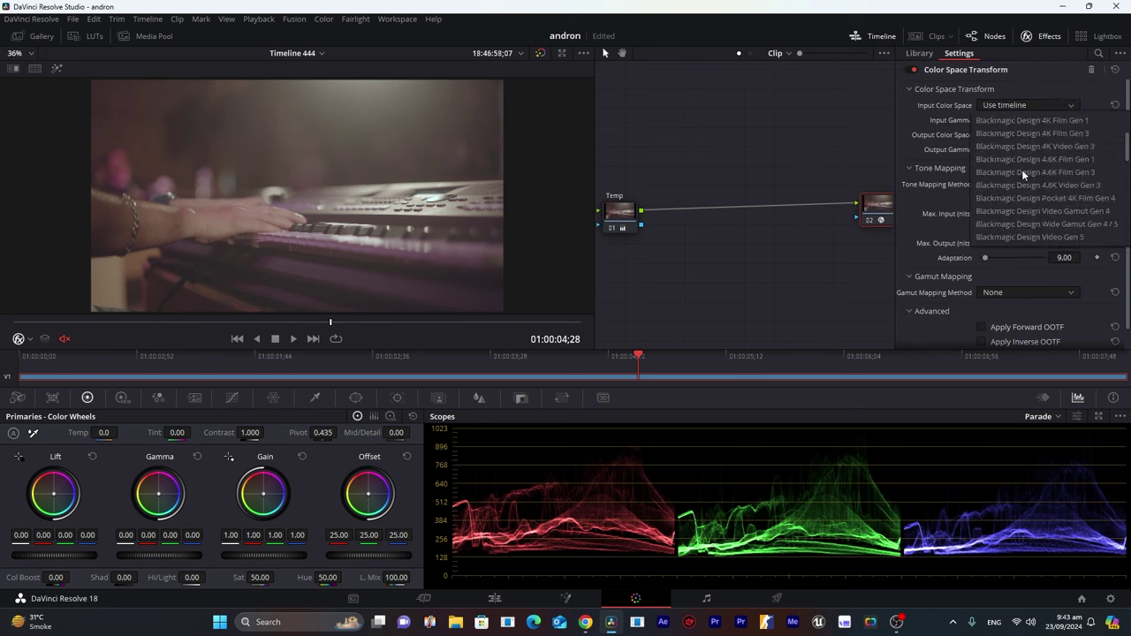
scroll(1021, 175, down, 5)
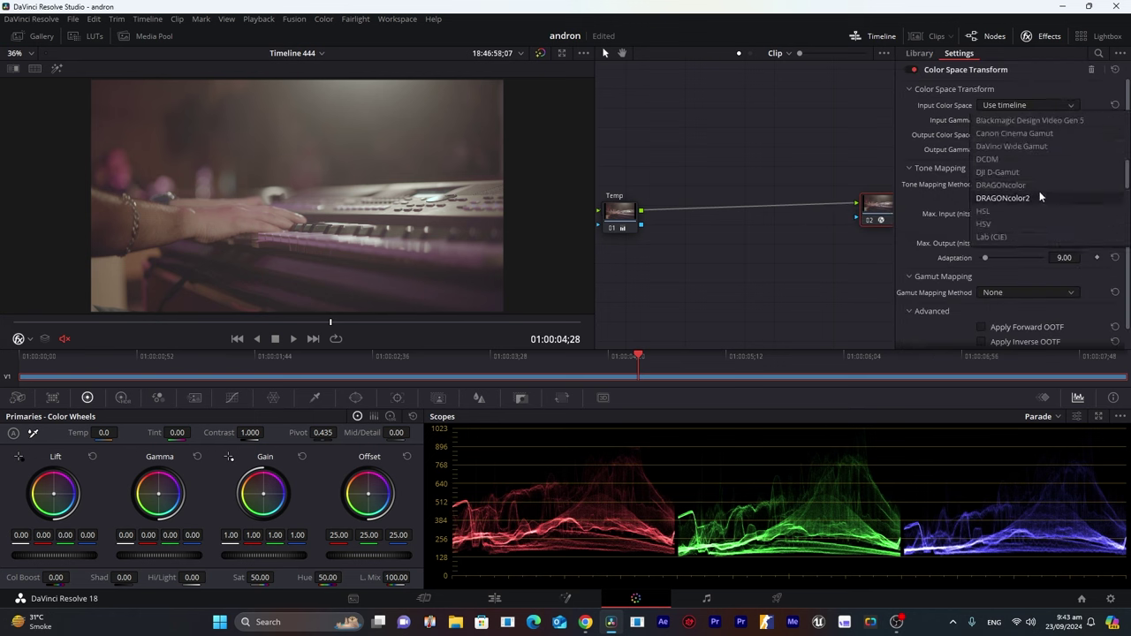
click(1004, 185)
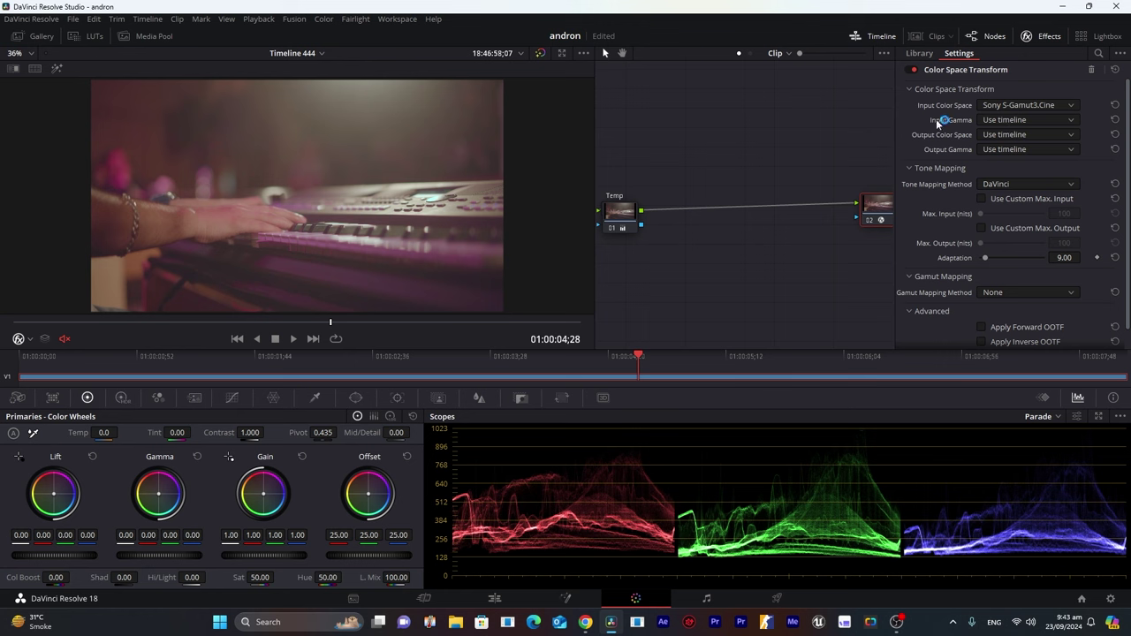
click(1026, 119)
scroll(1002, 214, down, 10)
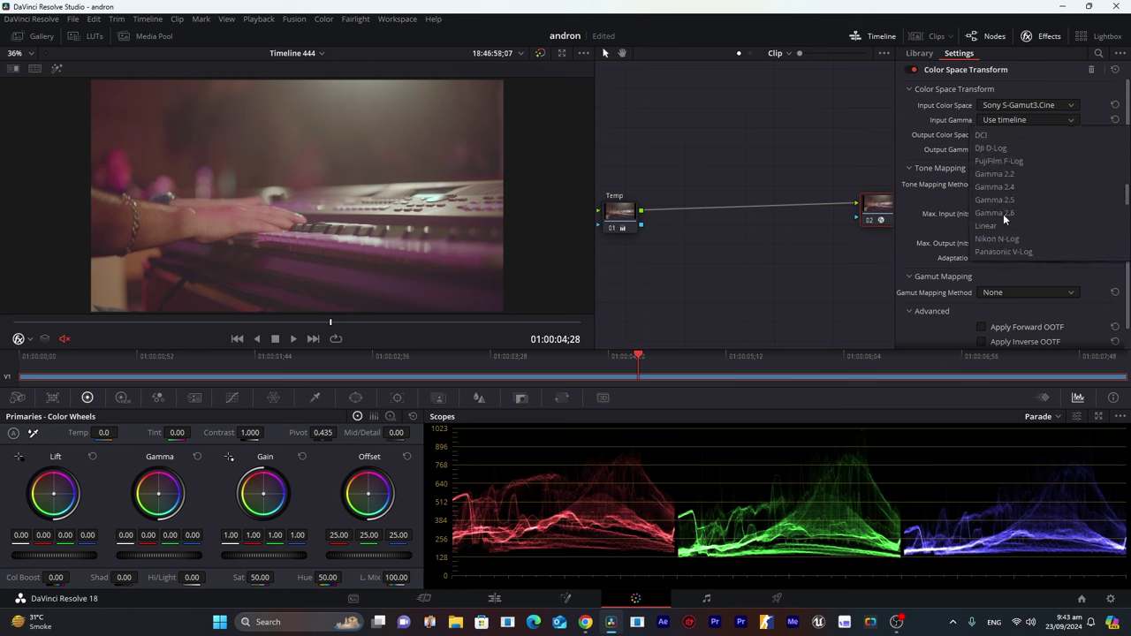
click(1026, 253)
Set the transform's output colour space to Rec.709 and its output gamma to Rec.709-A.
click(1016, 134)
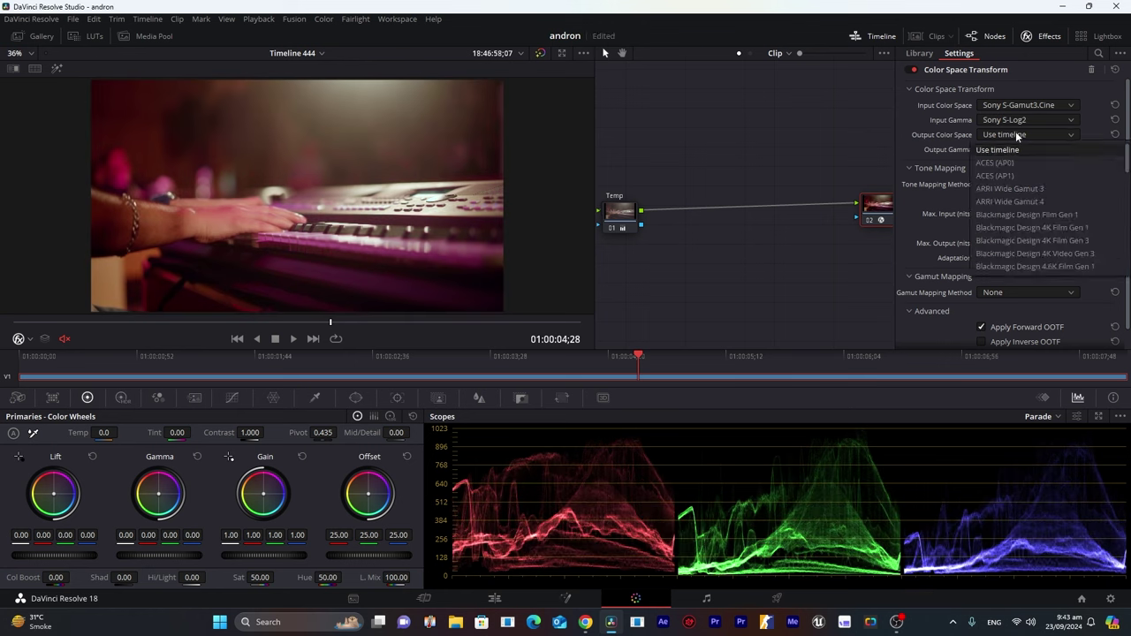
scroll(1039, 197, down, 8)
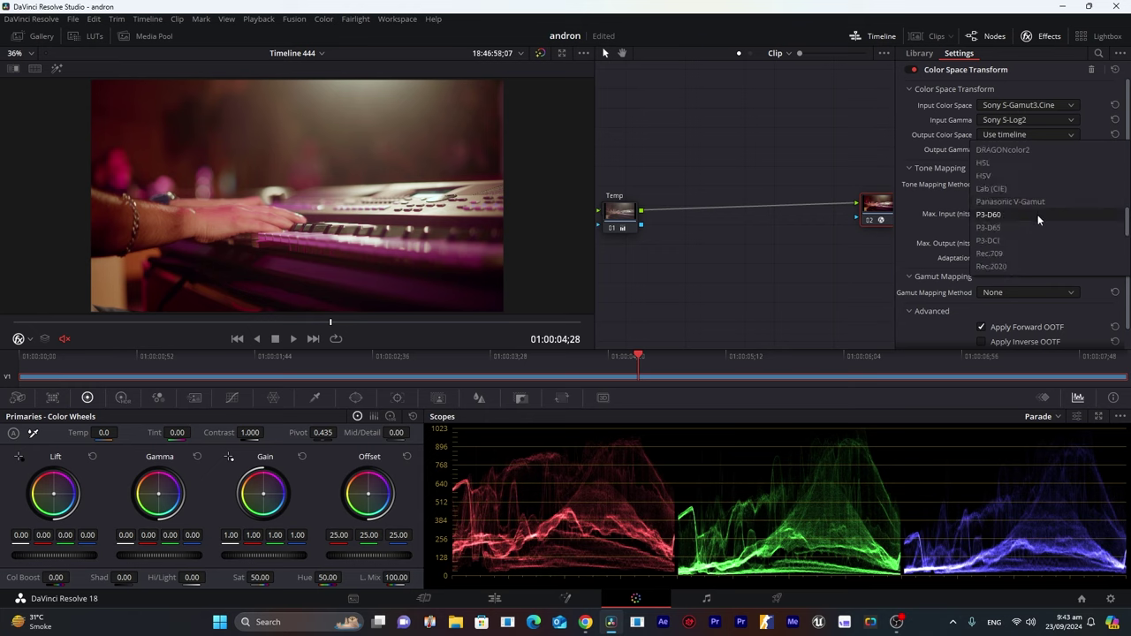
click(1005, 175)
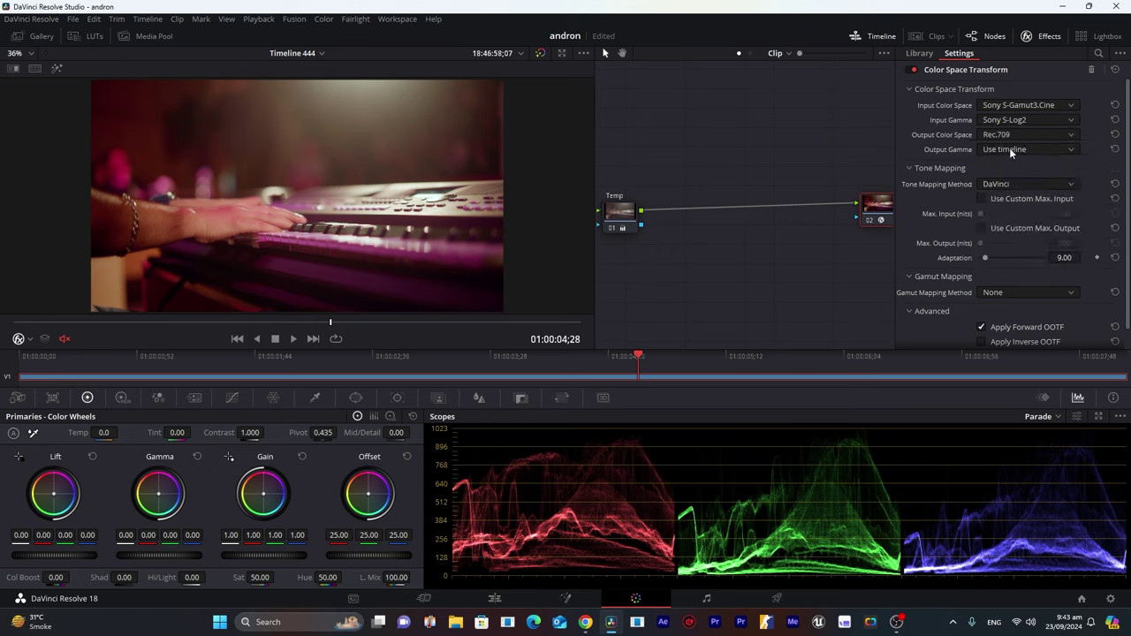
click(1009, 147)
scroll(1016, 223, down, 10)
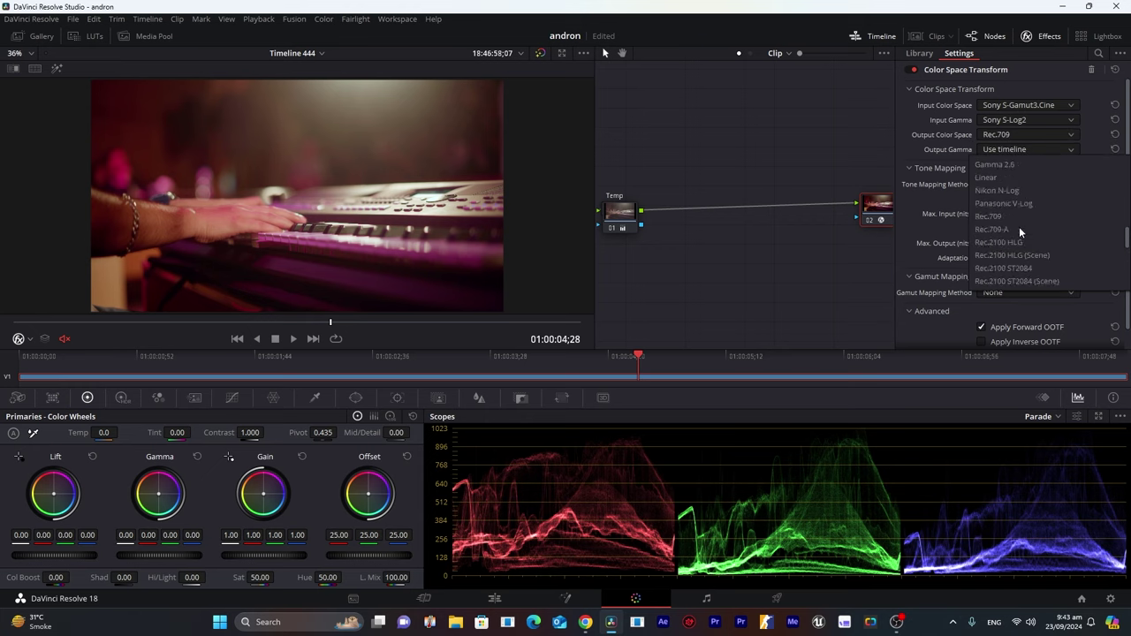
click(1009, 229)
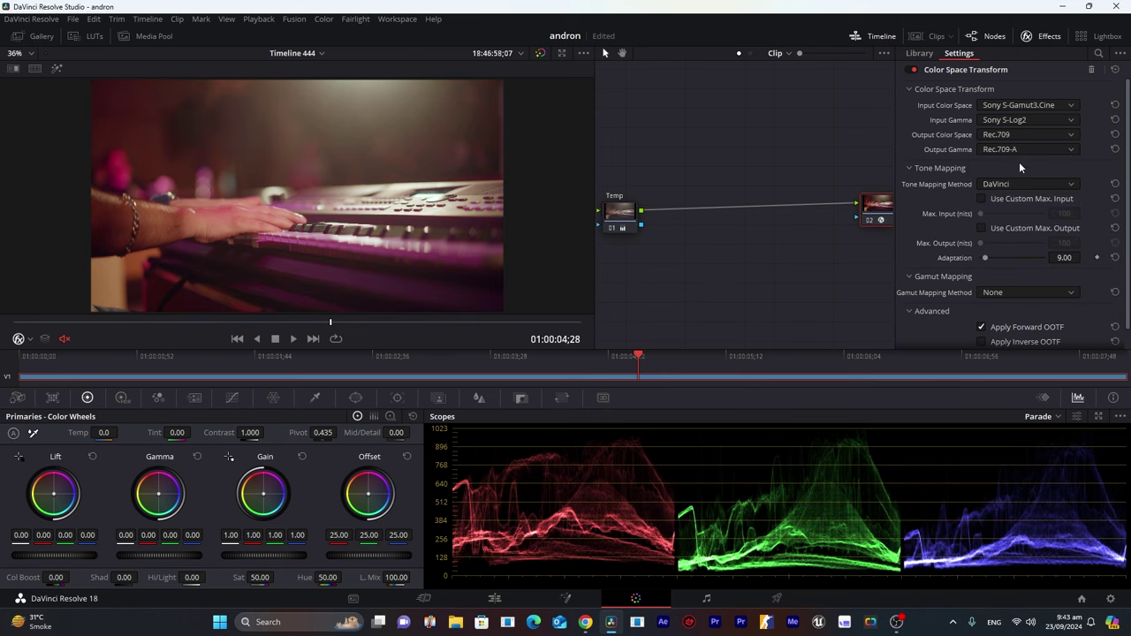
Label the transform node "rec 709" and line it up horizontally with the Temp node.
click(1041, 39)
drag(928, 204, 1012, 208)
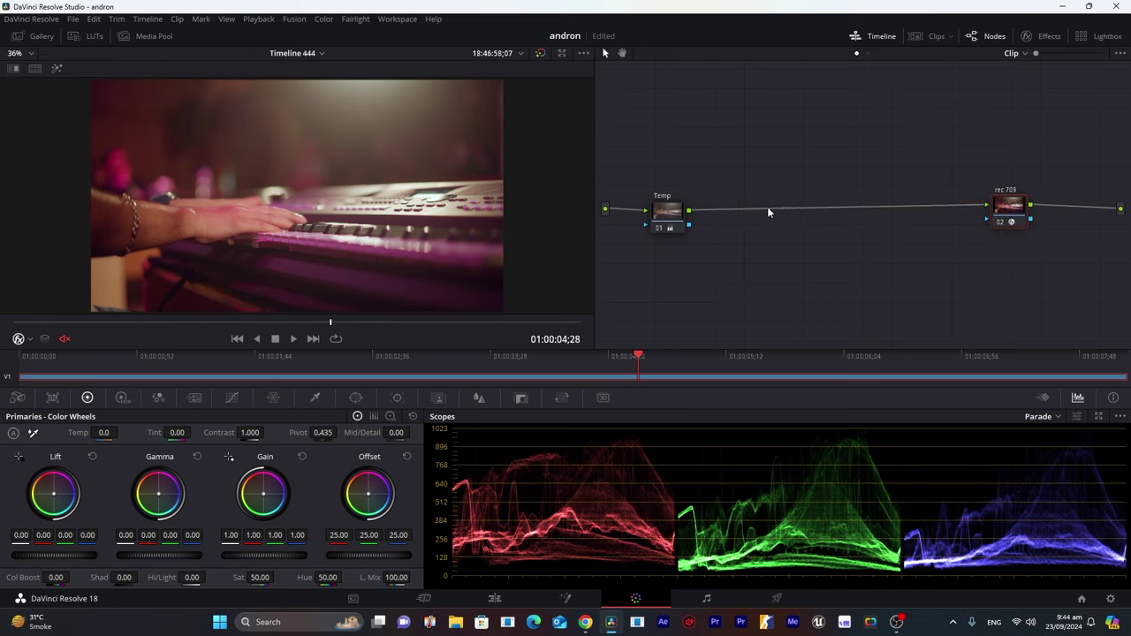
drag(671, 215, 668, 202)
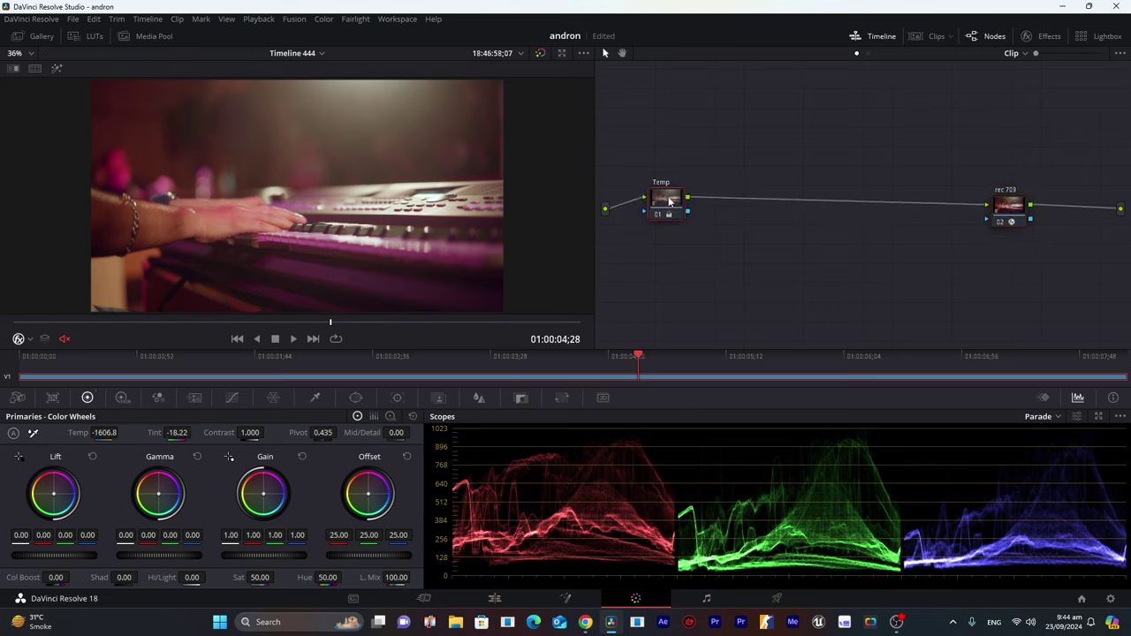
drag(1010, 214, 1019, 203)
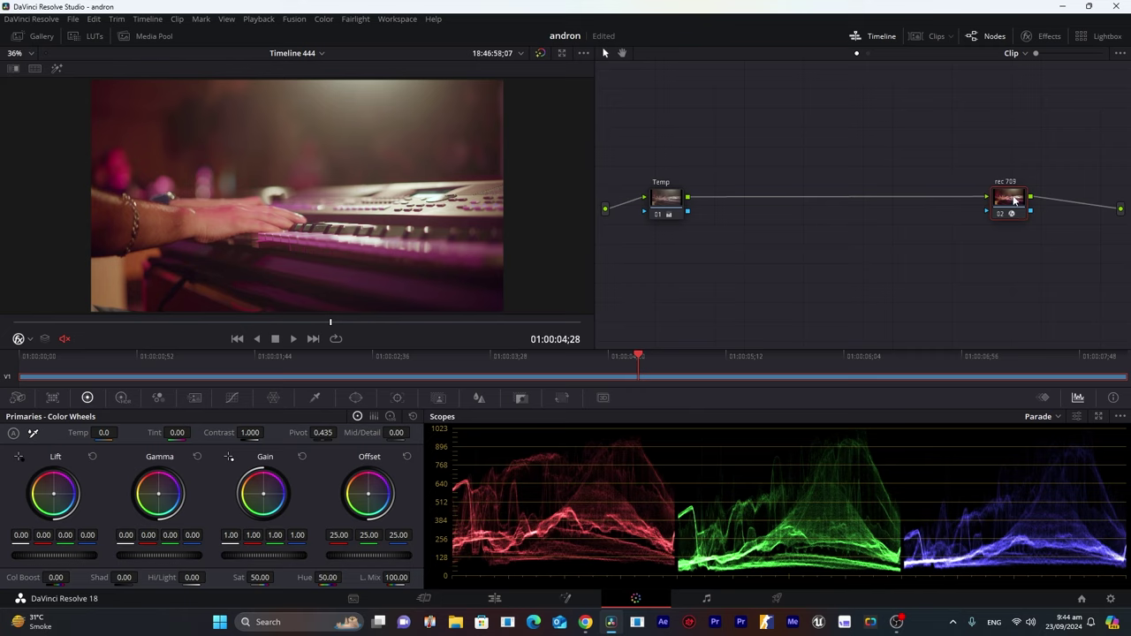
Add an unconnected corrector node above the chain between Temp and rec 709, and label it "contrast".
right_click(719, 220)
mouse_move(778, 240)
click(922, 239)
drag(726, 229, 791, 142)
right_click(792, 142)
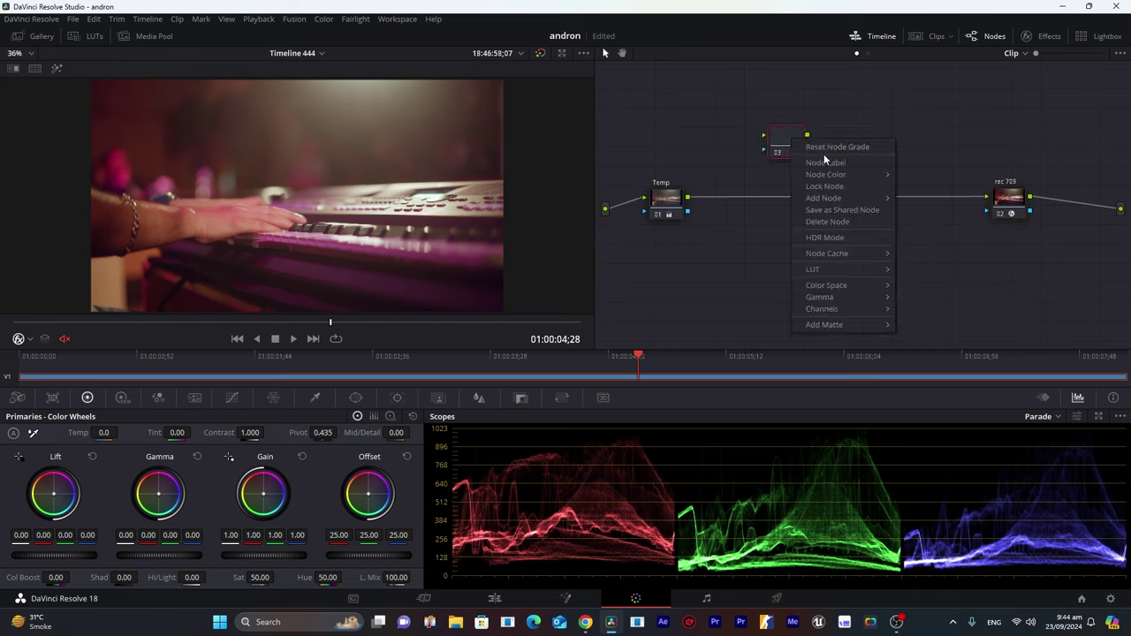
click(824, 163)
text(contrast)
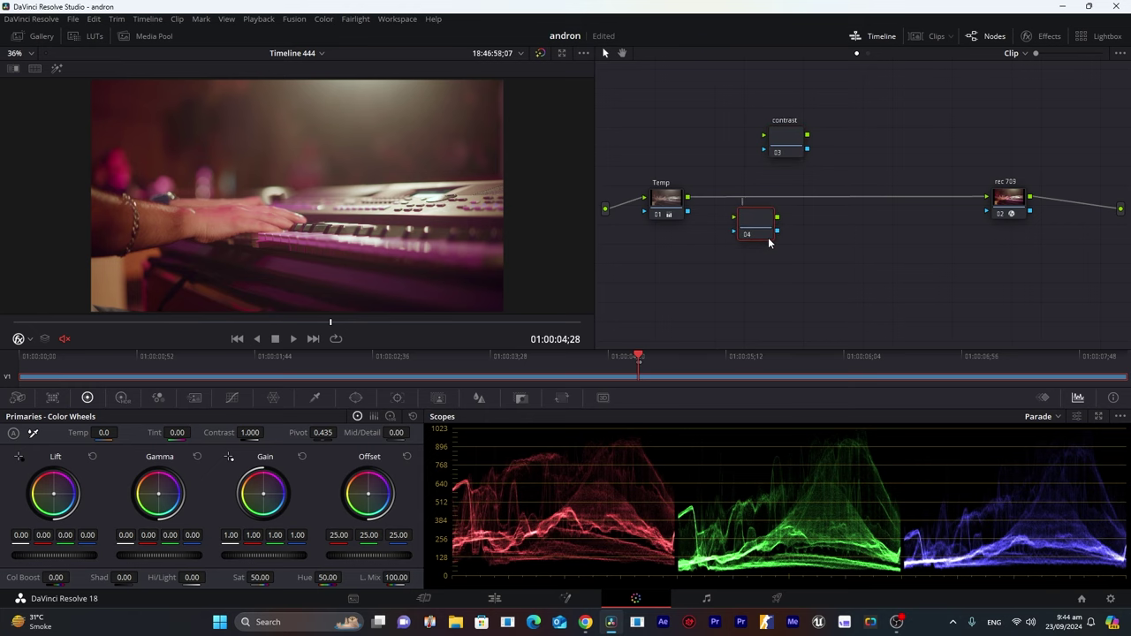
Label the next unconnected corrector node "saturation" and place it directly below the contrast node.
text(saturation)
key(Return)
drag(768, 243, 803, 199)
Add another corrector node below the saturation node and label it "look".
right_click(772, 235)
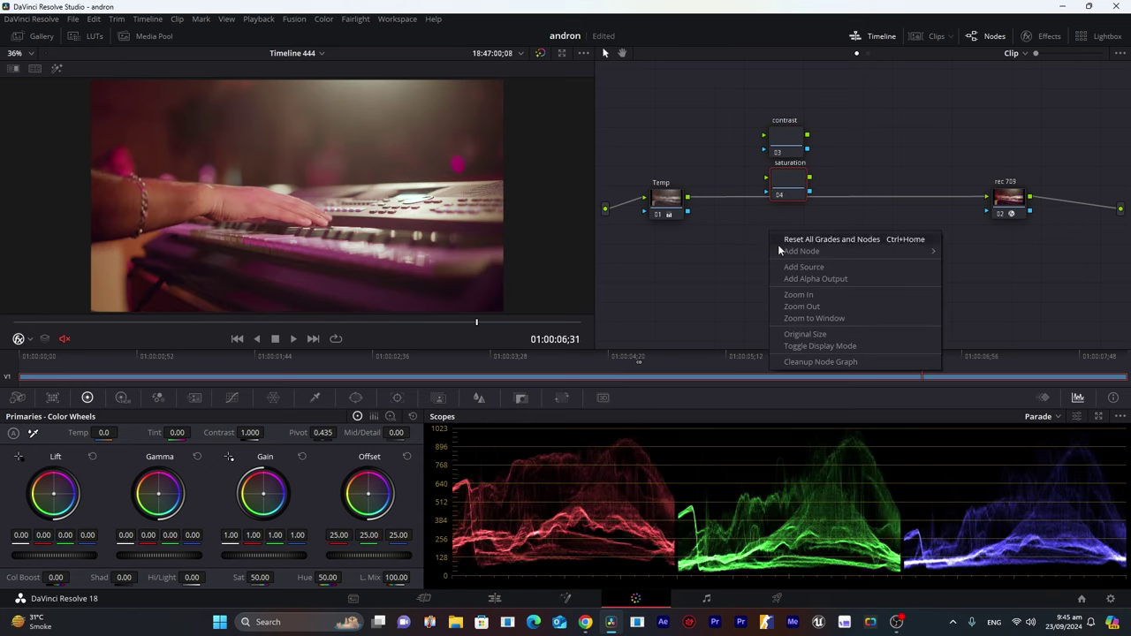
mouse_move(841, 252)
click(969, 252)
text(look)
key(Return)
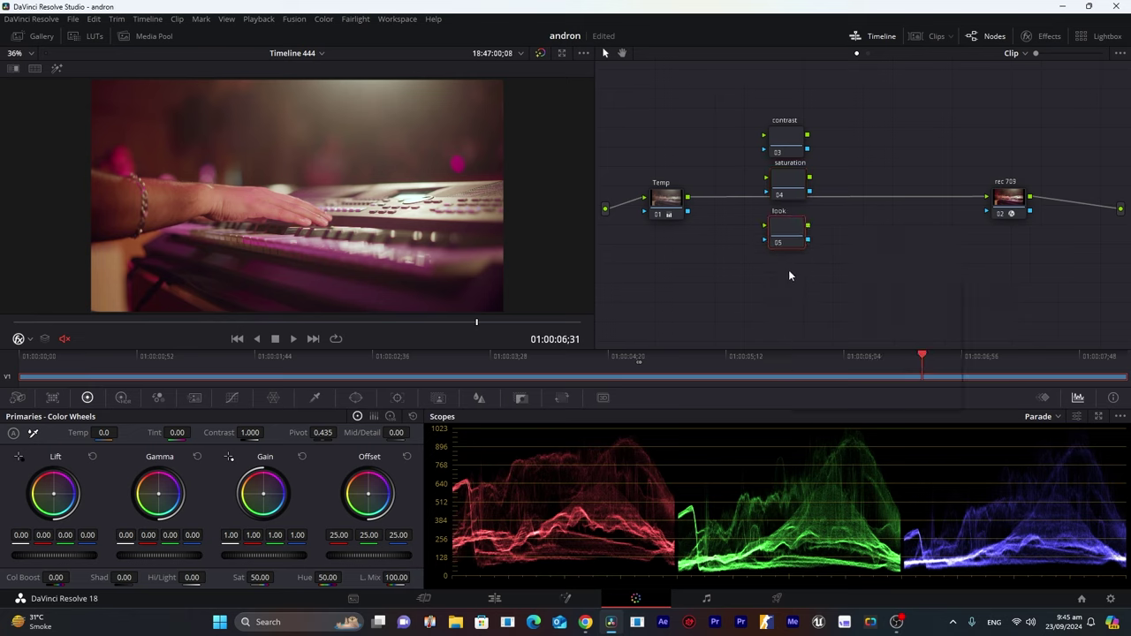
Add a fourth unconnected corrector node below the look node and label it "skin tones".
right_click(795, 274)
mouse_move(806, 292)
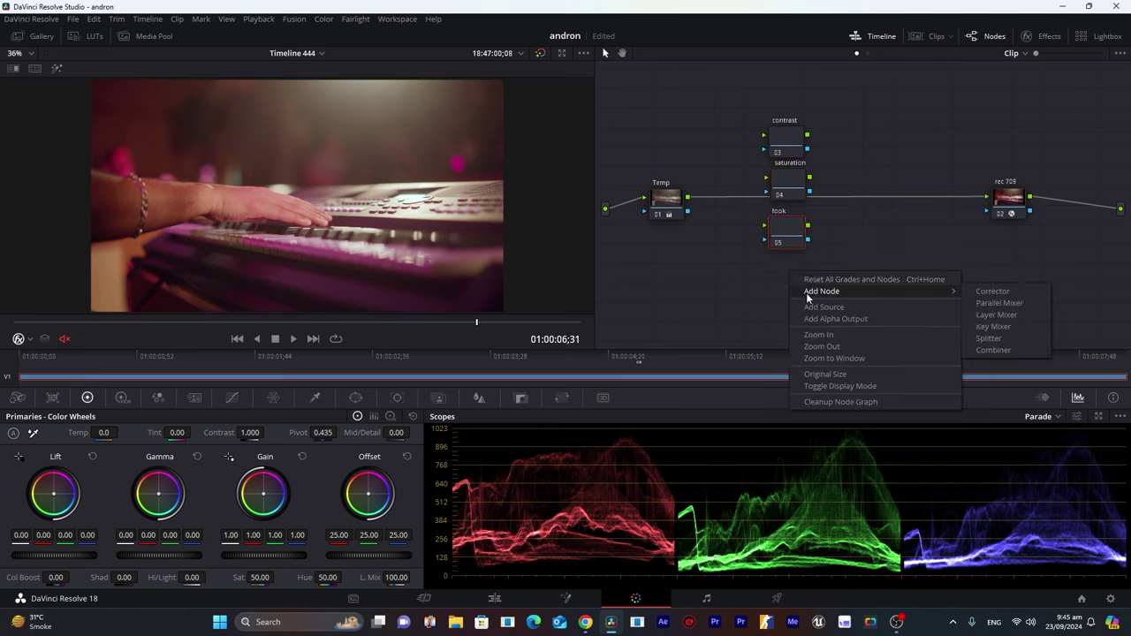
click(992, 291)
text(skin tones)
key(Return)
Connect the Temp node's output to the inputs of the contrast, saturation, look and skin tones nodes.
click(782, 130)
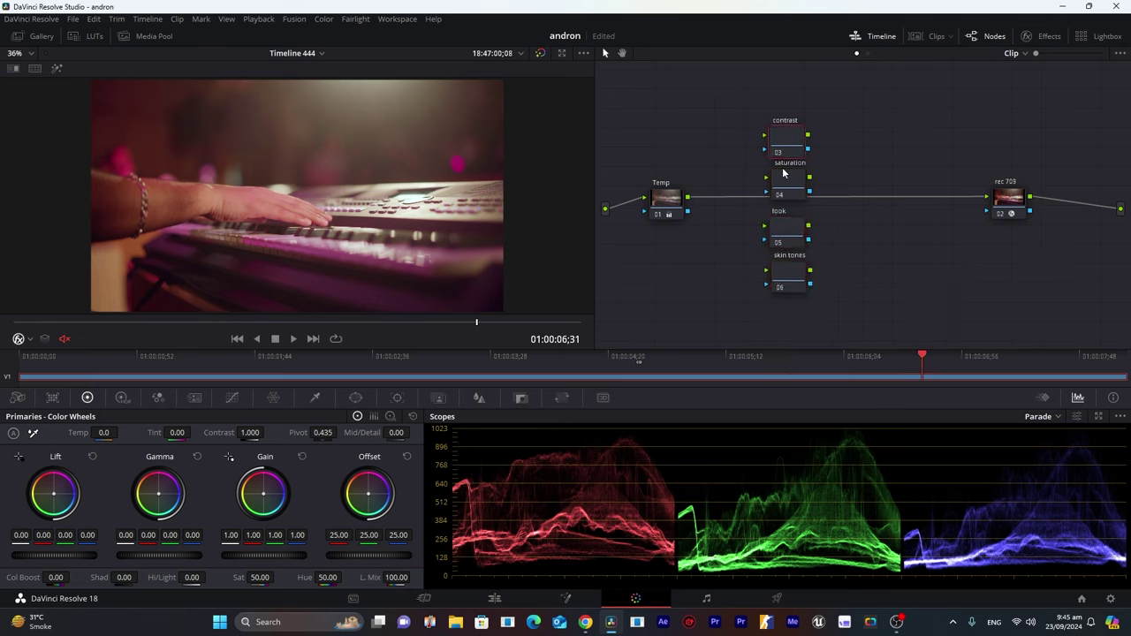
drag(691, 198, 764, 135)
drag(689, 198, 764, 179)
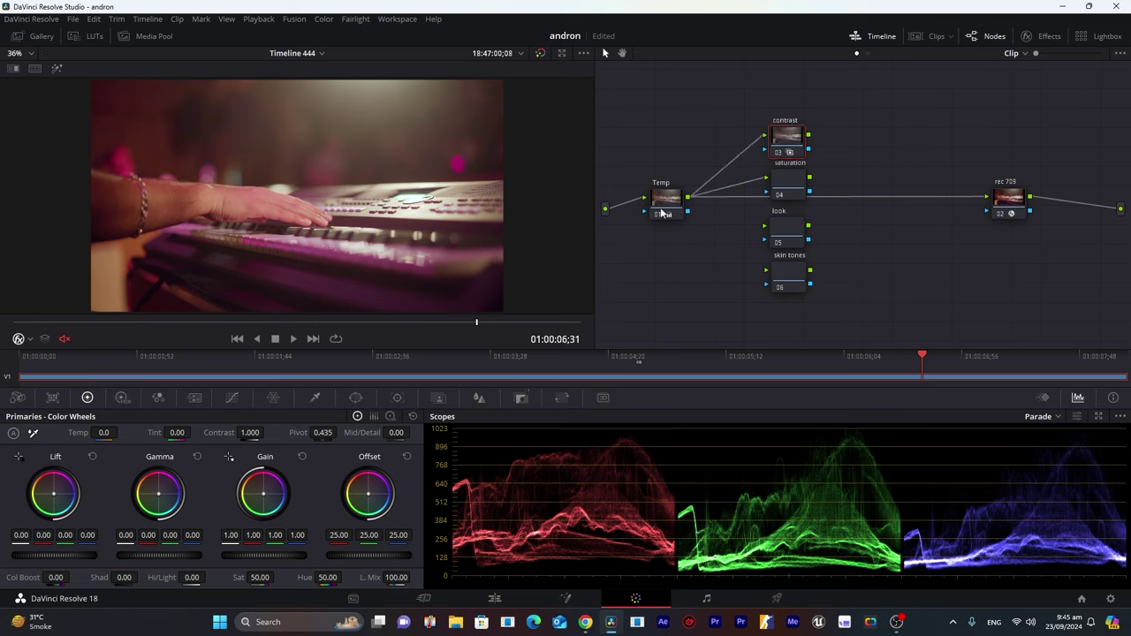
drag(689, 198, 747, 221)
Add a Parallel Mixer and insert it into the connection just before the rec 709 node.
right_click(897, 233)
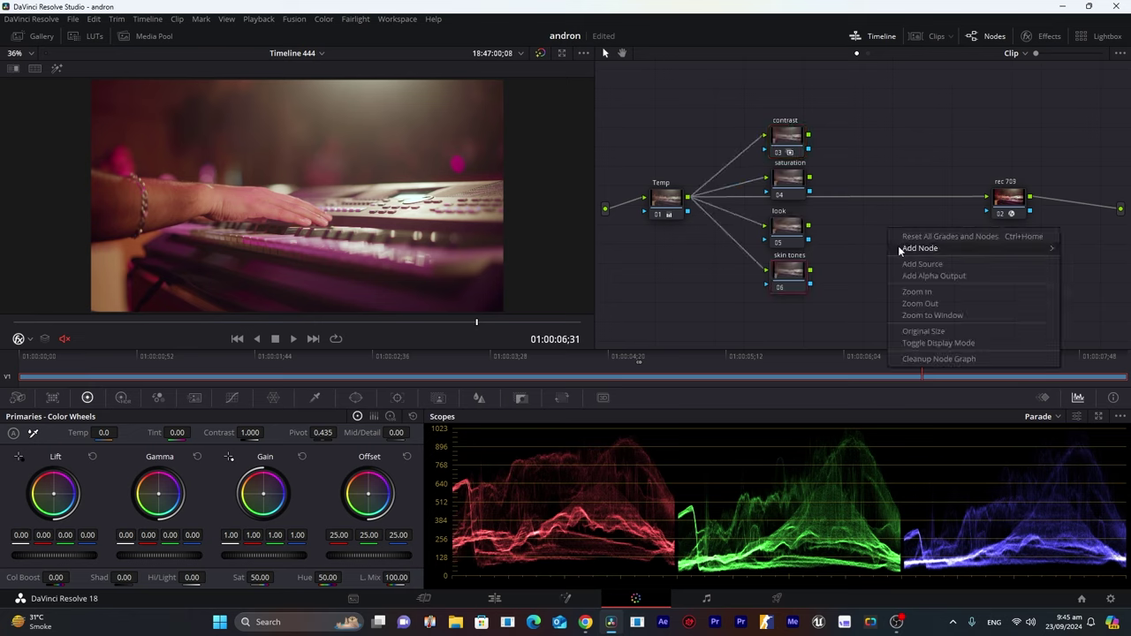
mouse_move(900, 251)
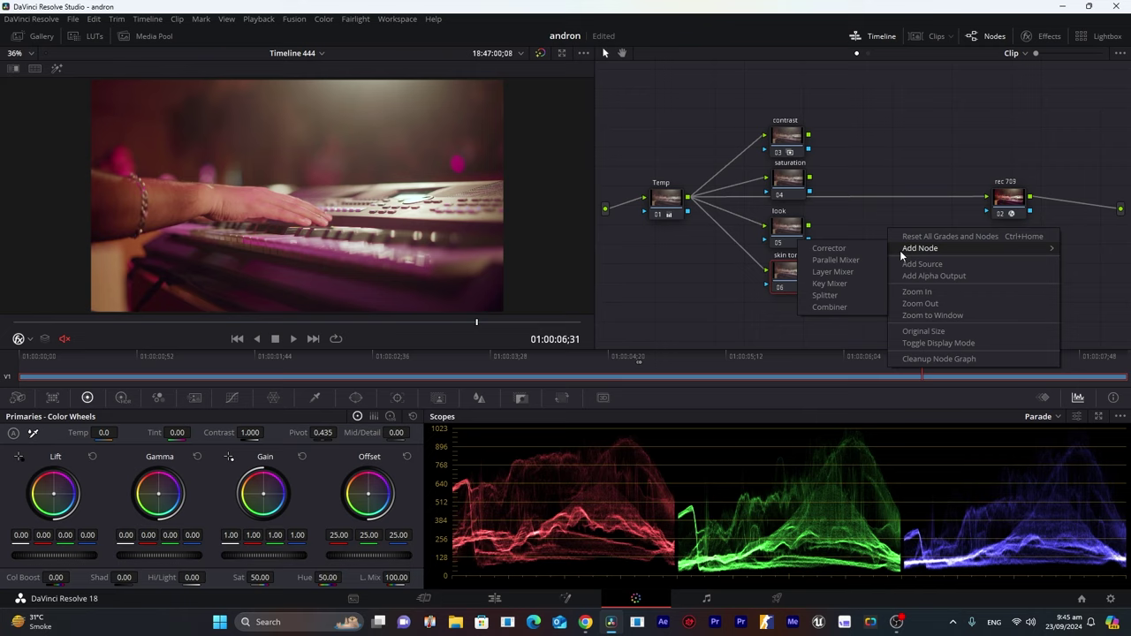
click(847, 259)
drag(887, 231, 887, 200)
Connect the outputs of the contrast, saturation, look and skin tones nodes to the mixer, adding an input for each.
drag(808, 136, 873, 205)
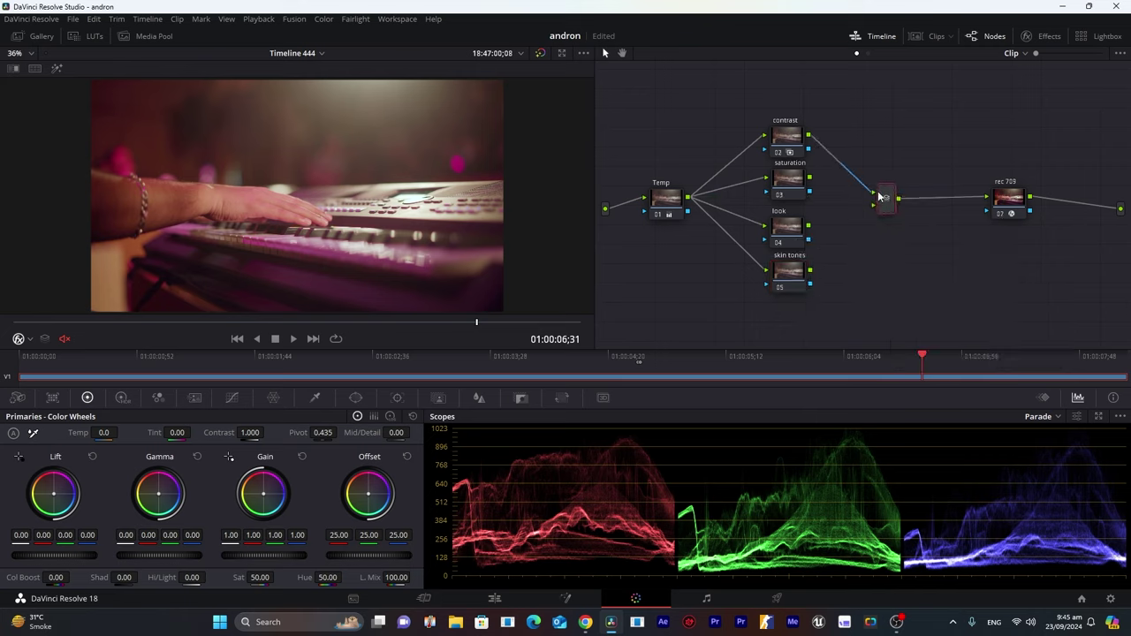
drag(811, 179, 873, 204)
drag(809, 226, 877, 212)
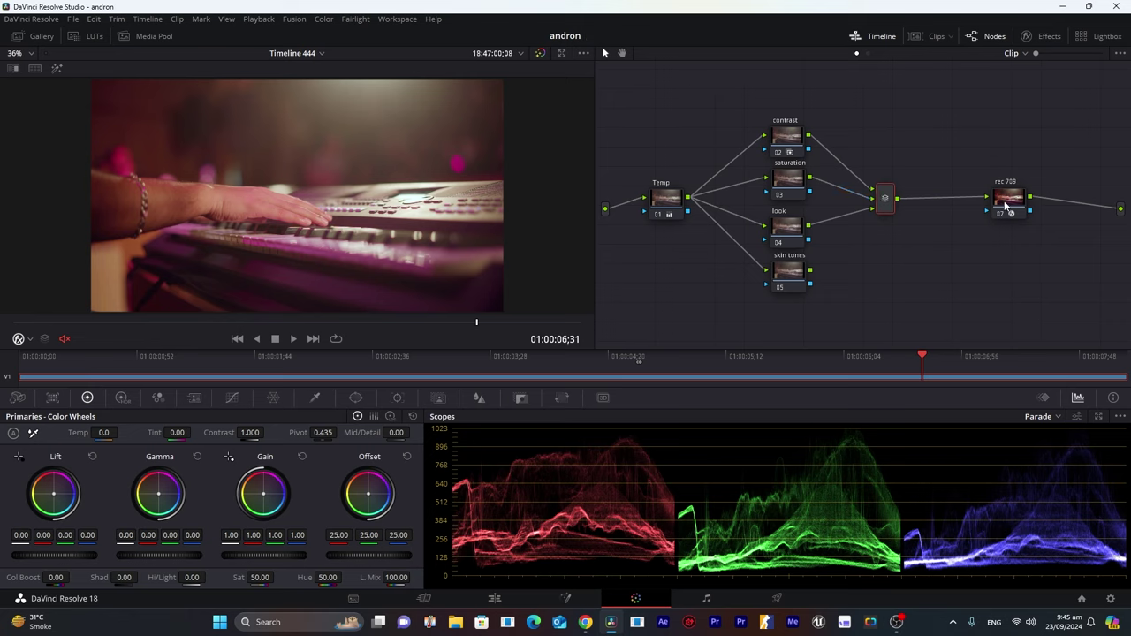
drag(811, 274, 881, 217)
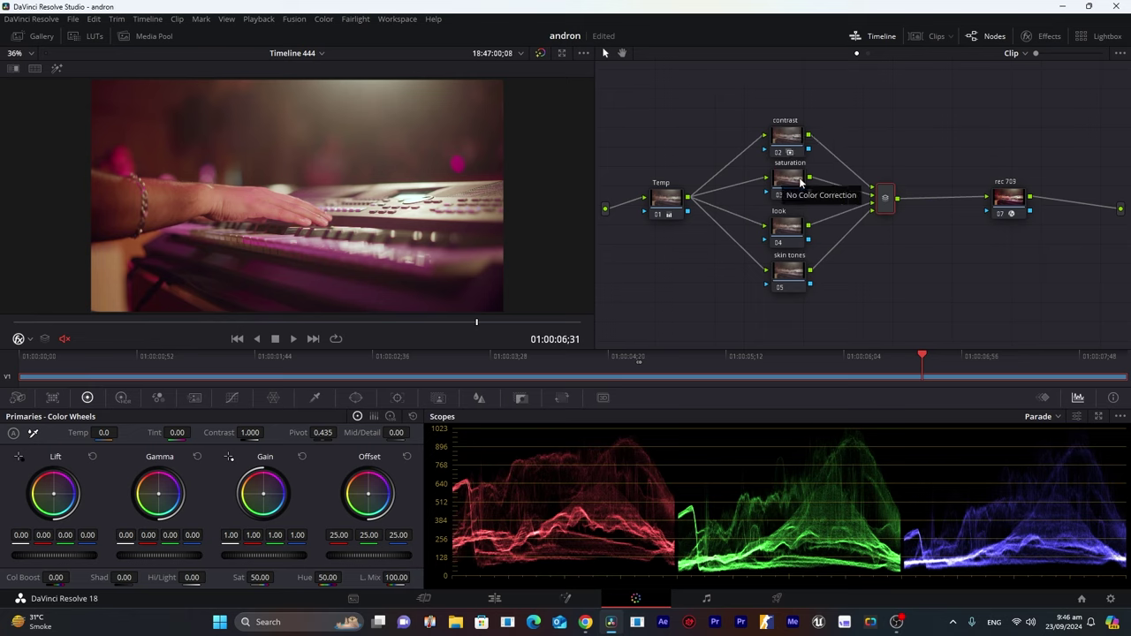
Try slightly lowering the white point and raising the black point of the contrast node's custom curve, and reset the curve.
click(676, 203)
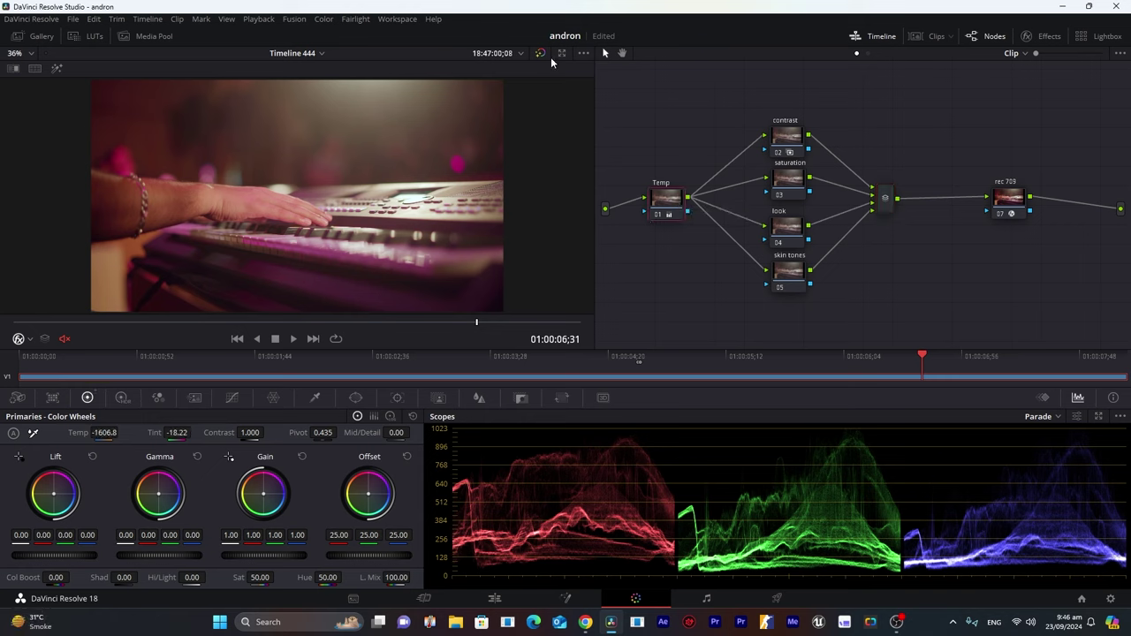
click(1003, 215)
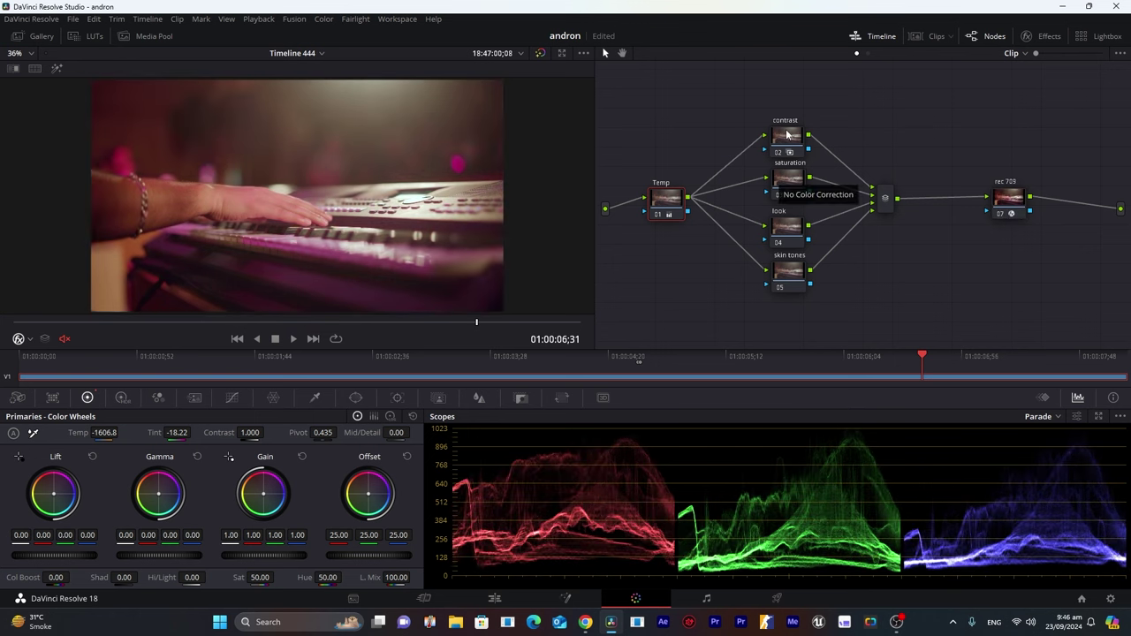
click(786, 133)
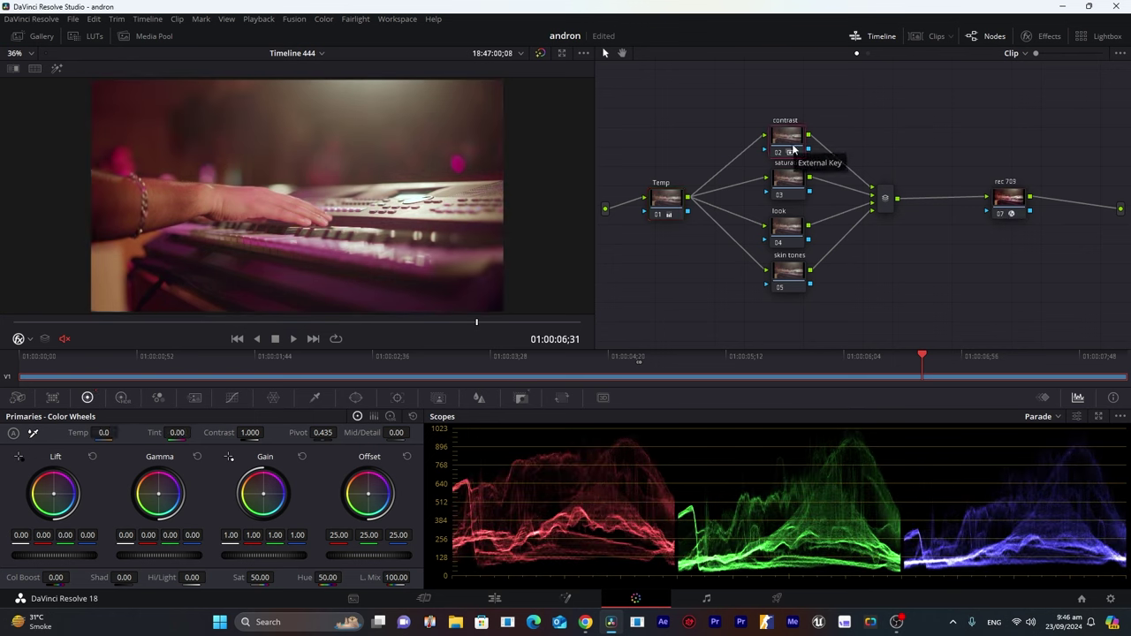
click(231, 398)
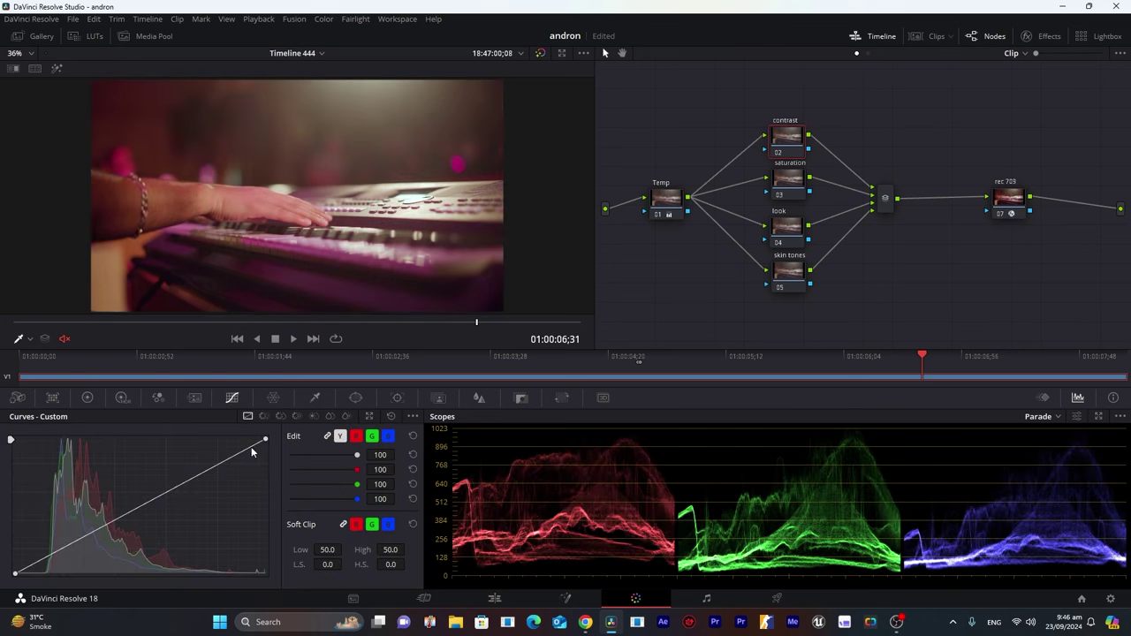
drag(266, 440, 266, 442)
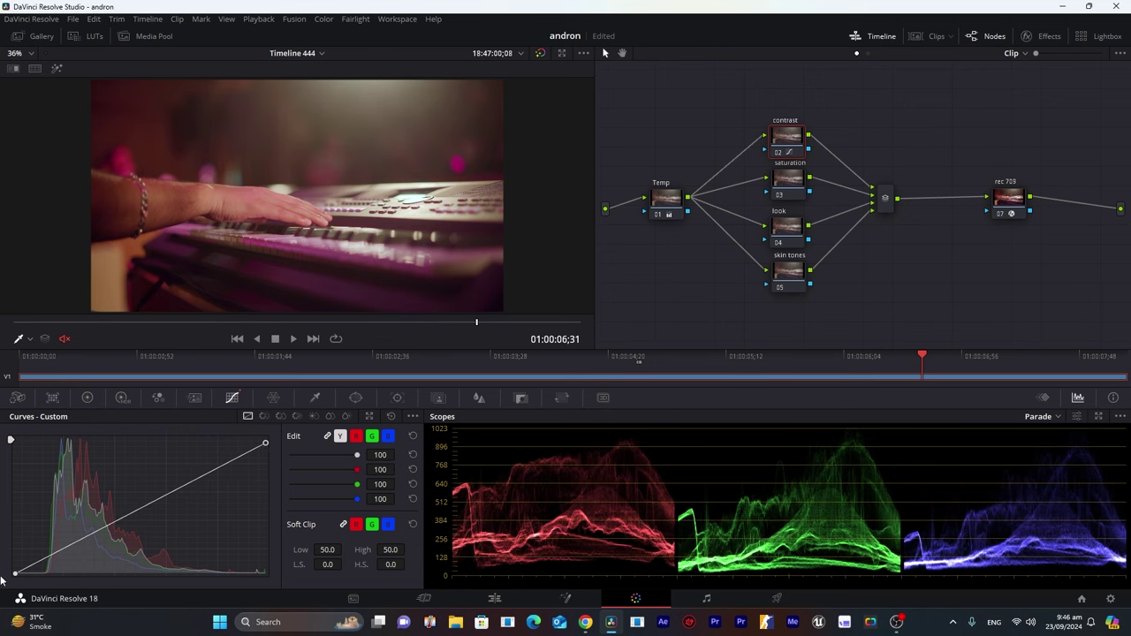
drag(15, 574, 15, 570)
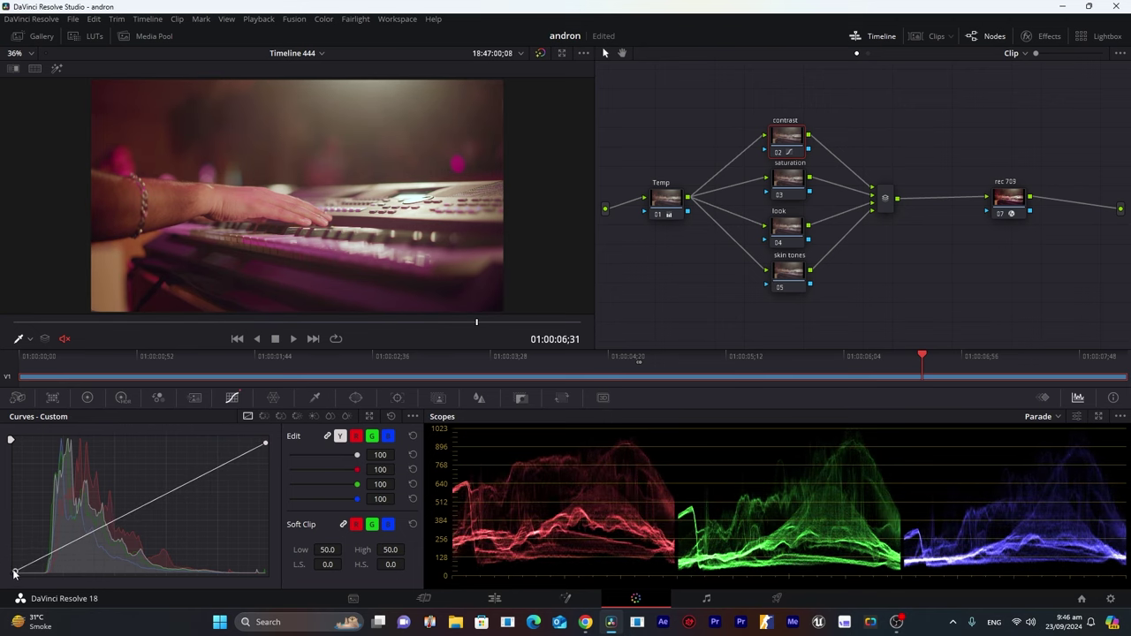
click(390, 418)
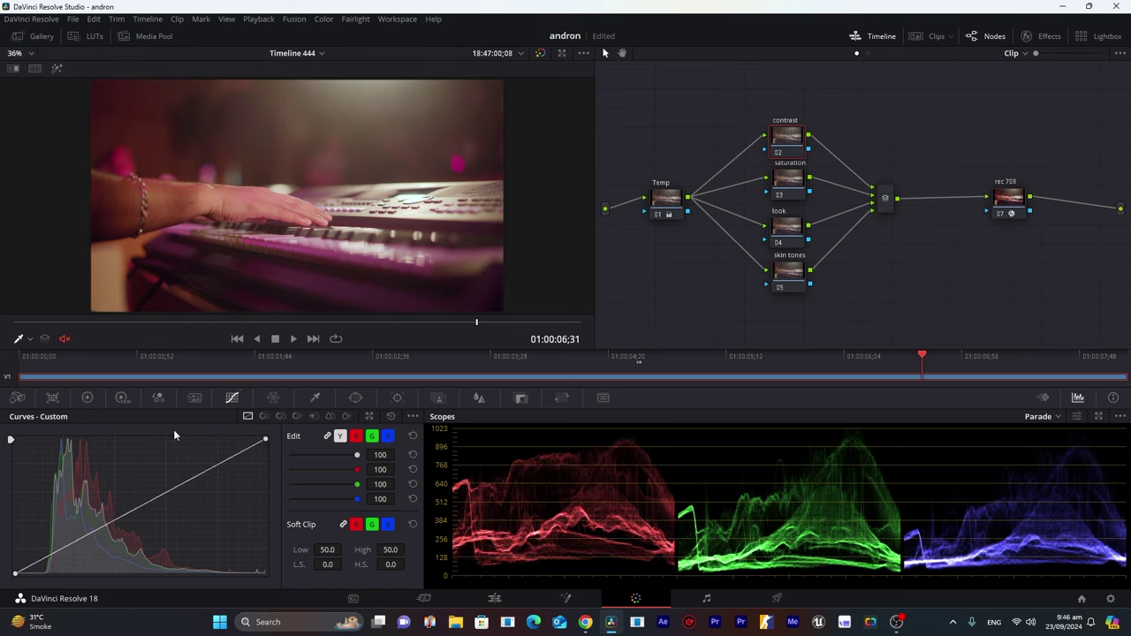
Try shaping the custom curve with one highlight and one shadow control point, and reset it.
click(216, 465)
click(65, 545)
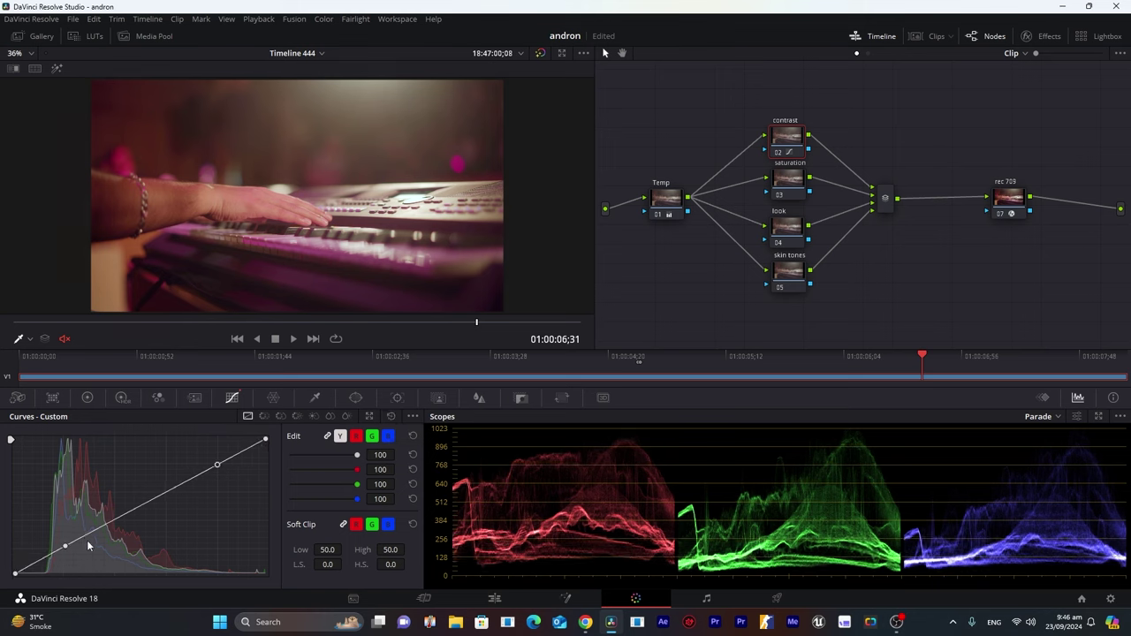
drag(64, 550, 66, 544)
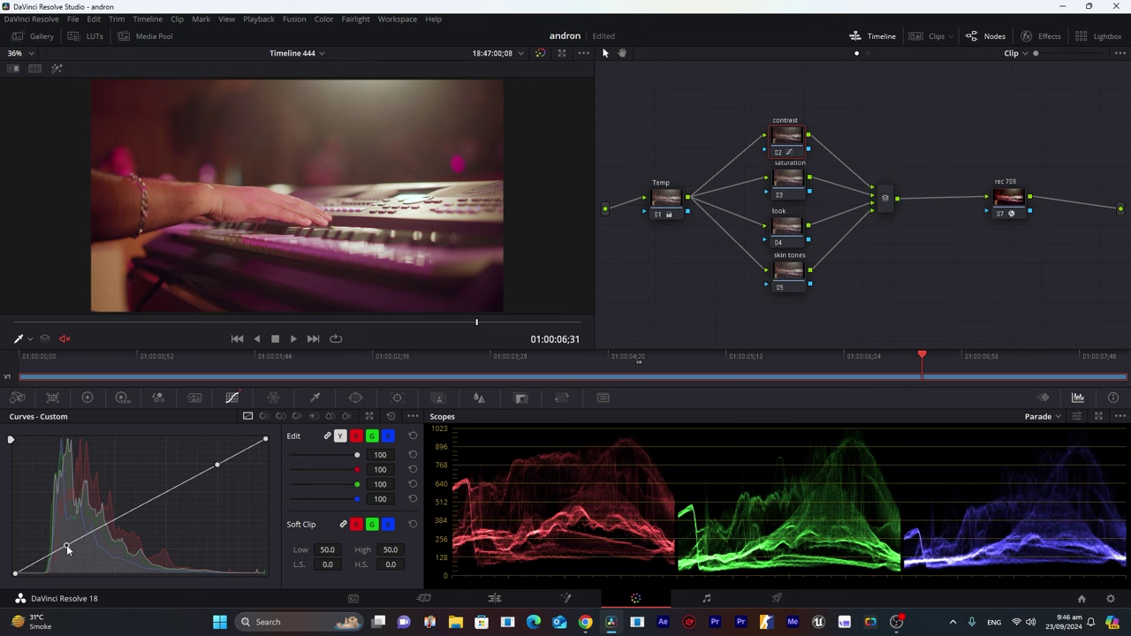
click(392, 416)
Adjust the contrast node's primary wheels: Lift 0.01, Gamma a hair below zero and Gain 0.98.
click(86, 397)
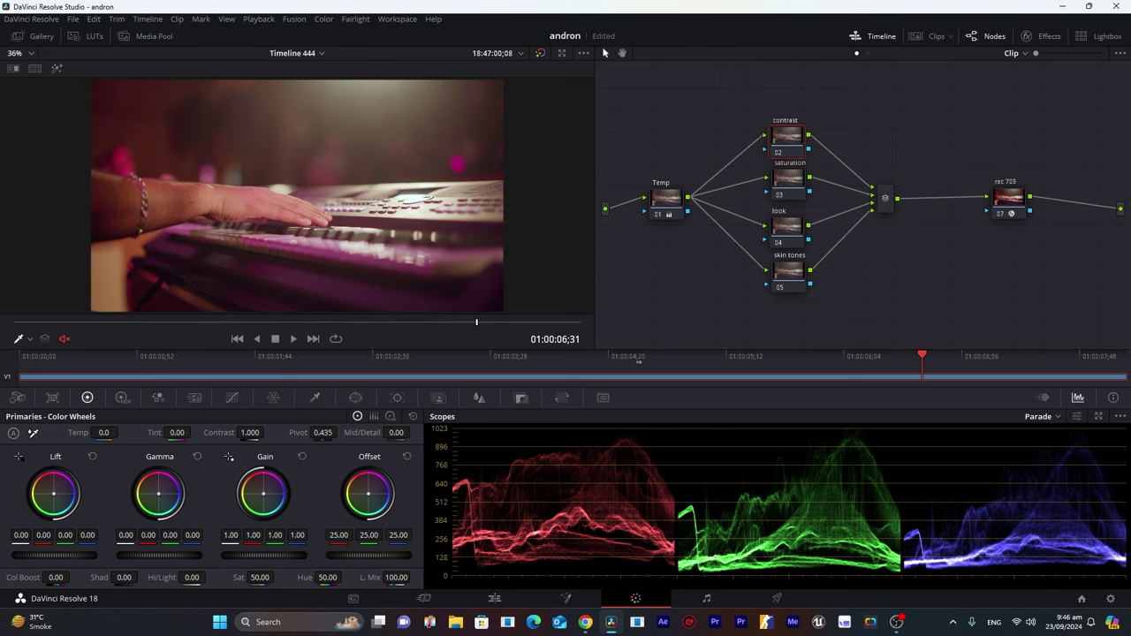
drag(54, 555, 56, 555)
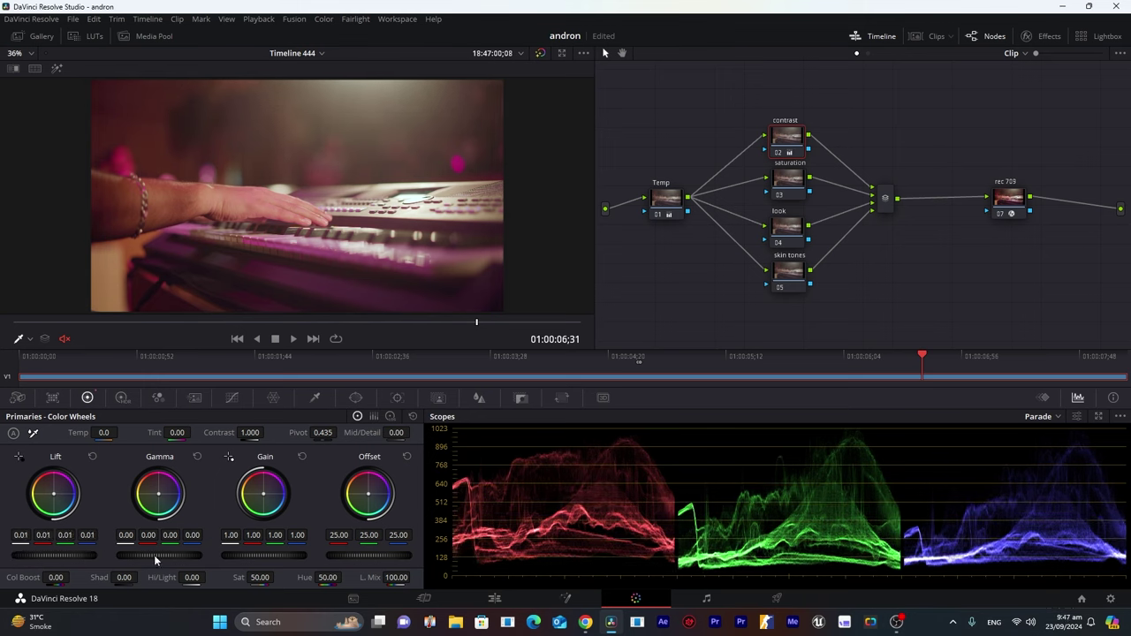
drag(159, 555, 154, 555)
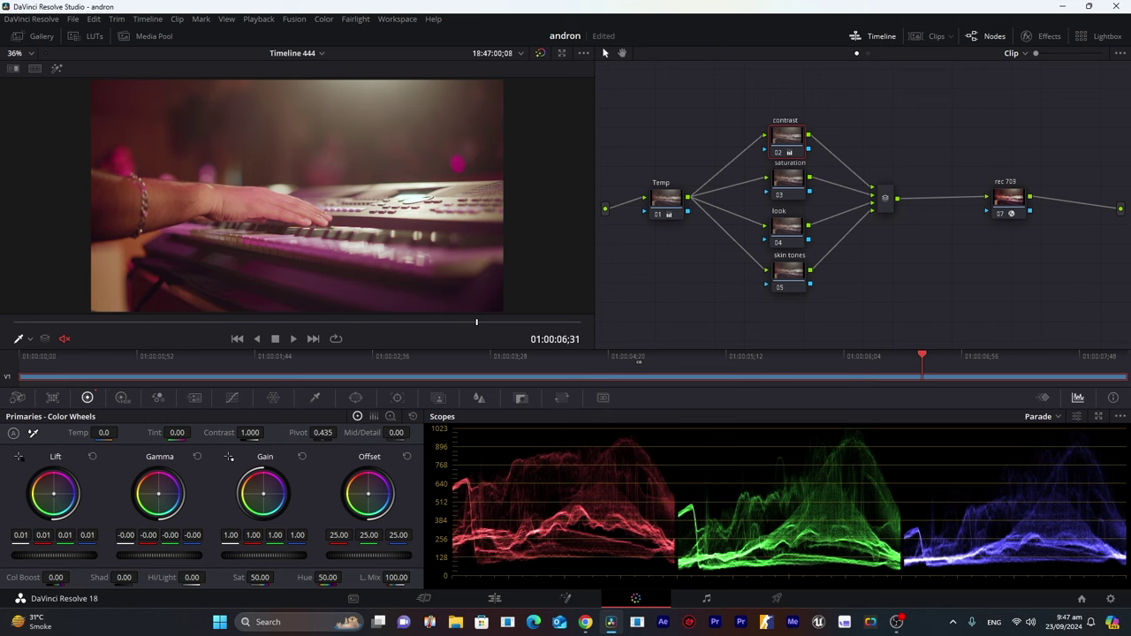
drag(263, 555, 259, 555)
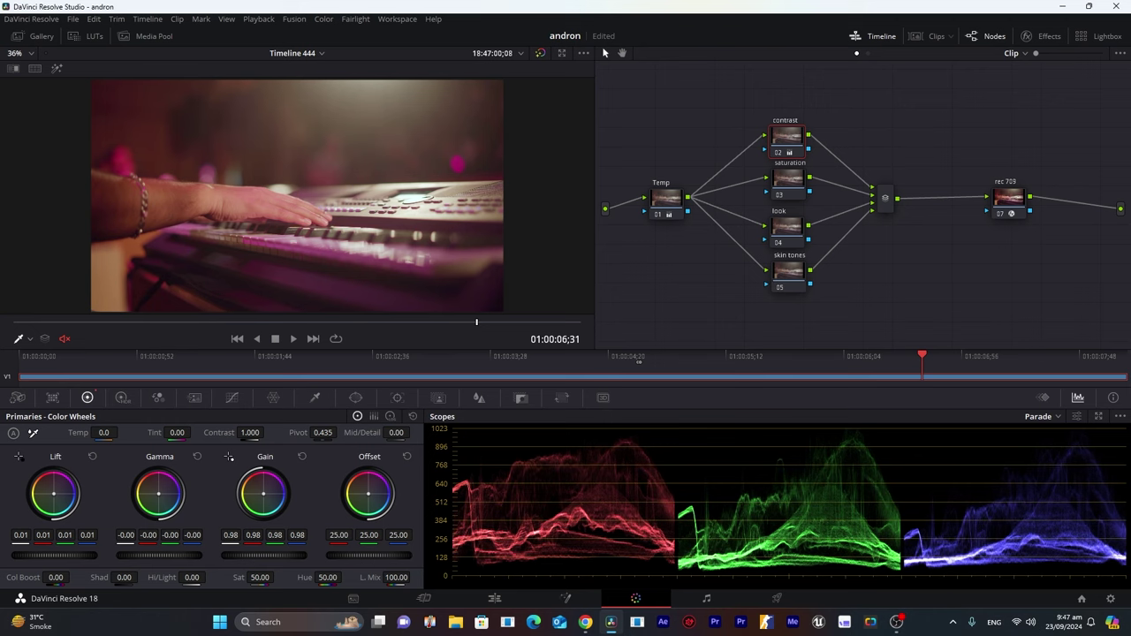
Lower the Highlights log wheel of the contrast node to -0.22.
click(391, 416)
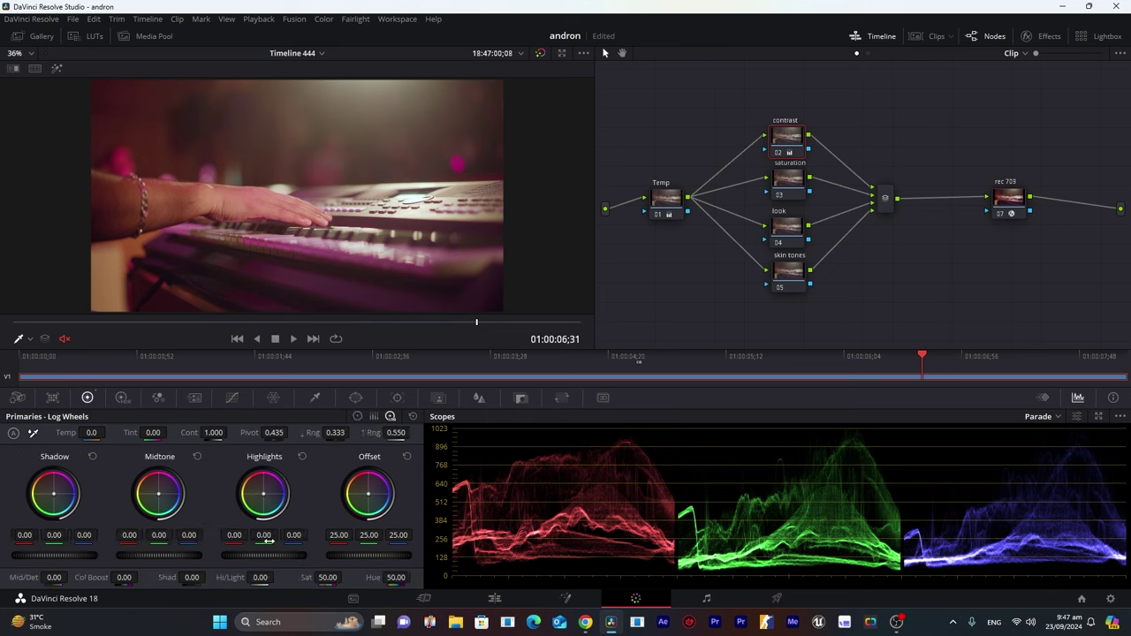
drag(263, 555, 252, 555)
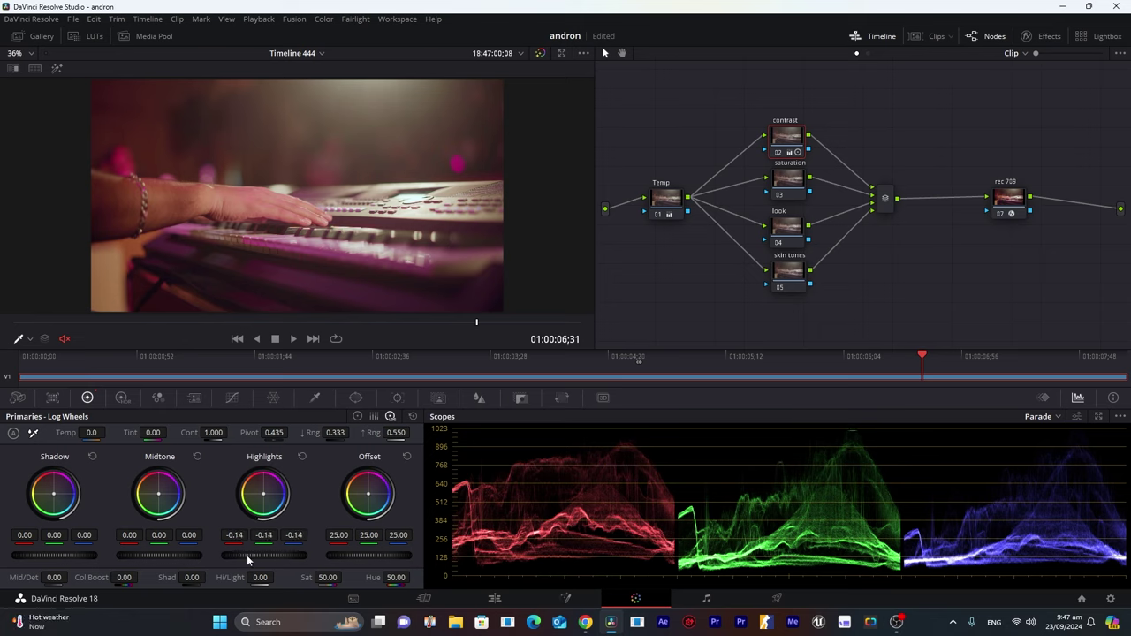
drag(254, 556, 247, 556)
Set the contrast node's HDR exposure to 0.24 for Dark, -0.01 for Shadow, -0.15 for Light and -0.05 for Global, and save the project.
click(122, 397)
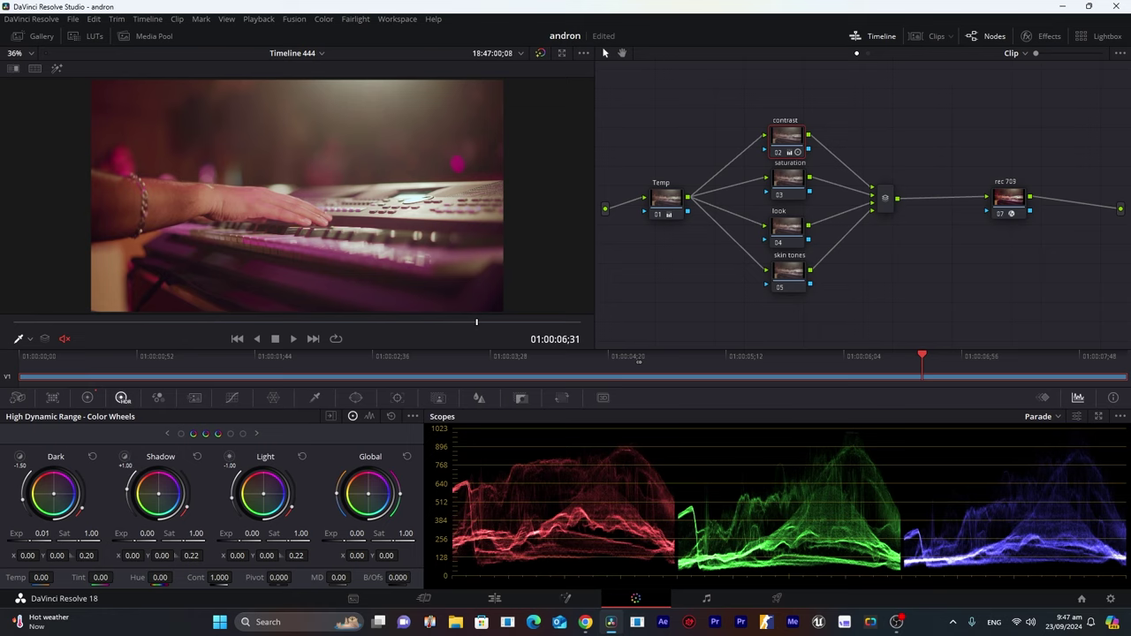
drag(41, 533, 67, 550)
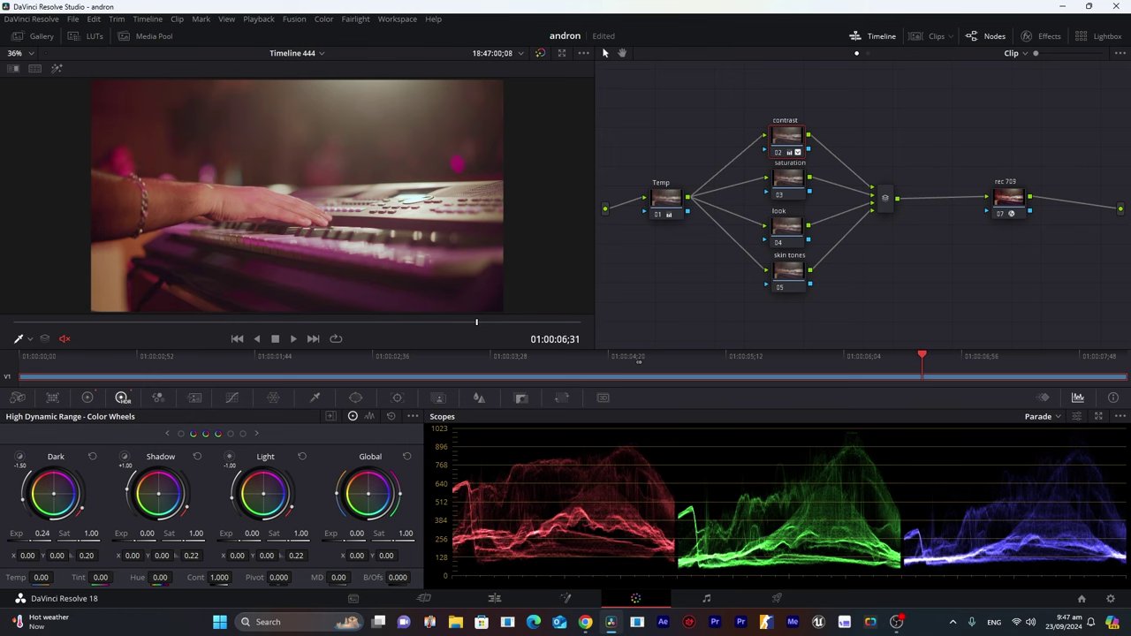
mouse_move(146, 534)
mouse_down()
mouse_move(132, 534)
mouse_move(162, 549)
mouse_move(142, 533)
mouse_up()
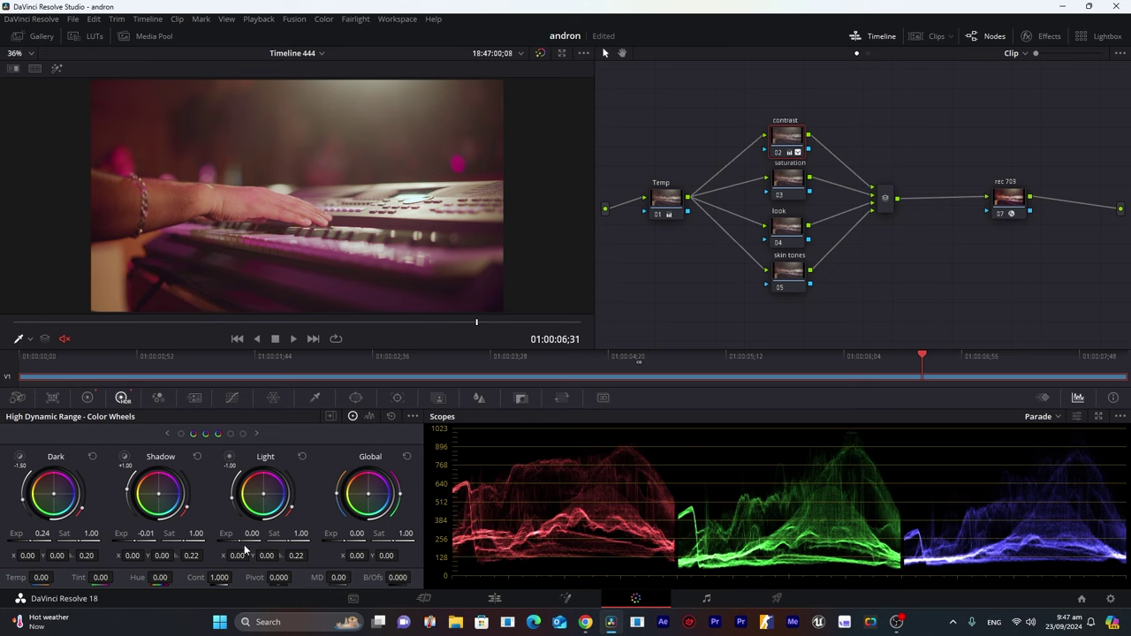
drag(239, 541, 213, 541)
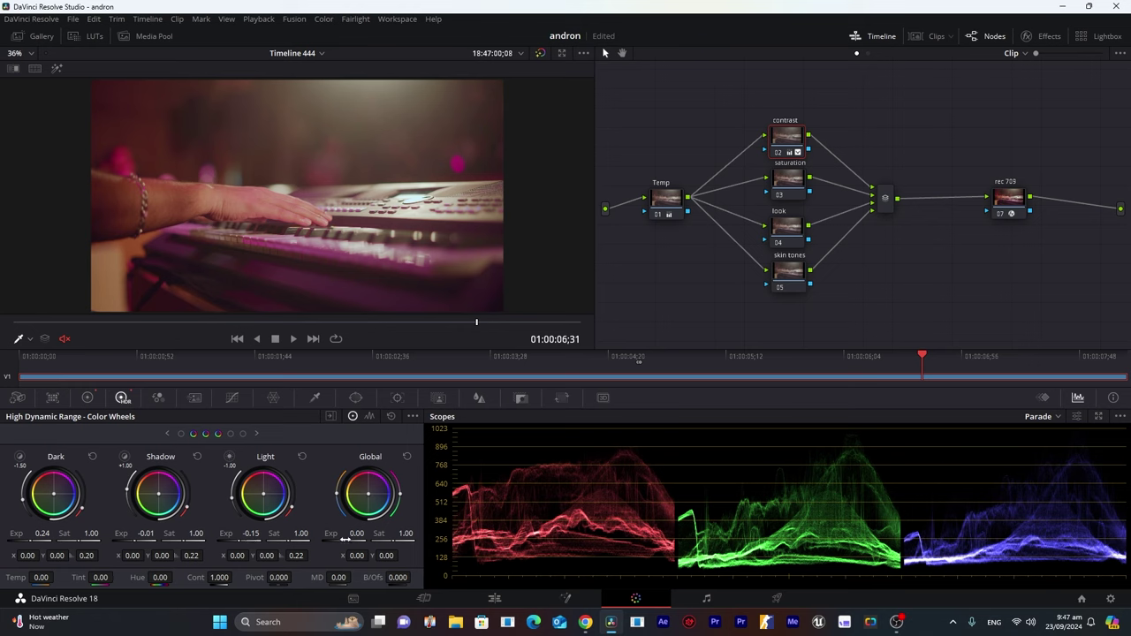
drag(357, 534, 350, 534)
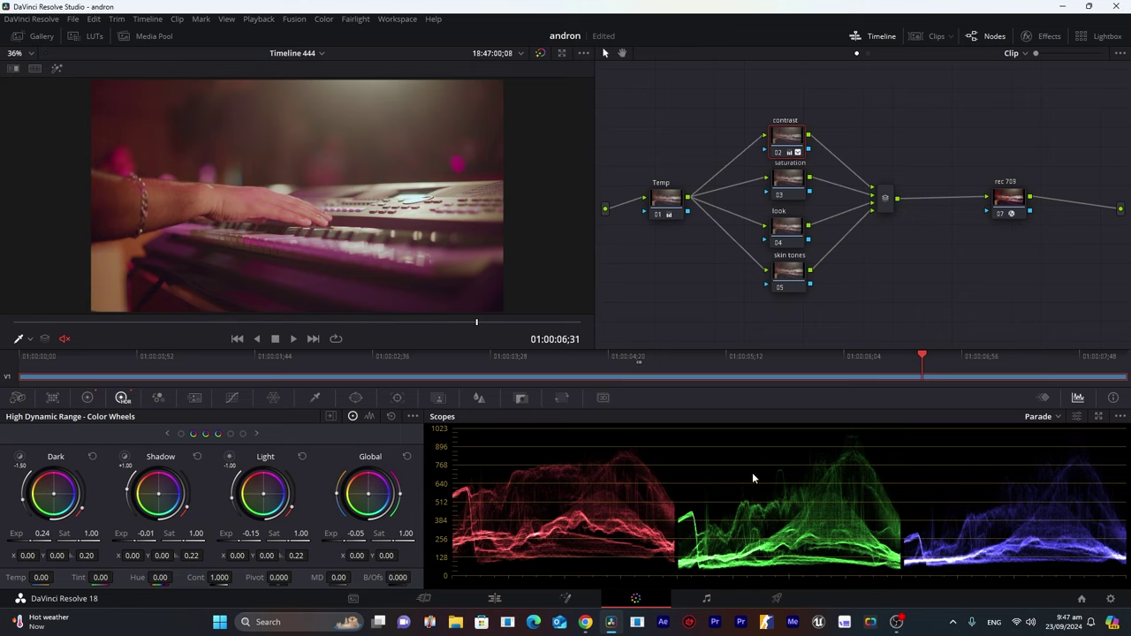
key(ctrl+s)
Compare the image with the contrast node disabled and enabled.
click(90, 398)
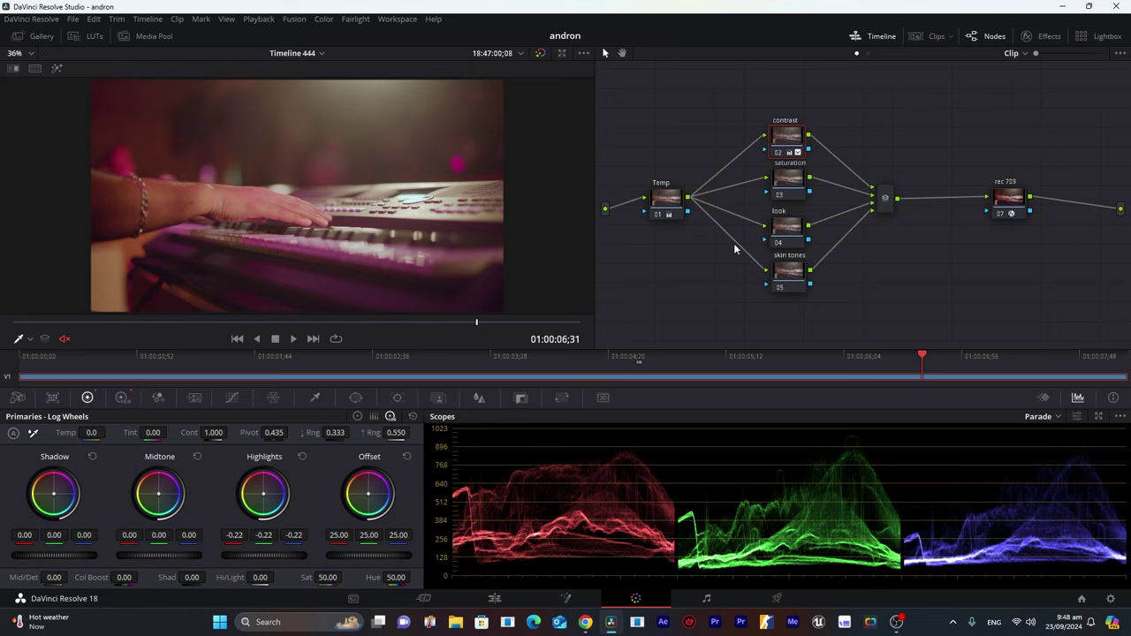
click(776, 154)
click(776, 154)
Try raising the saturation node's overall saturation to 56.50, and reset its primaries.
click(785, 199)
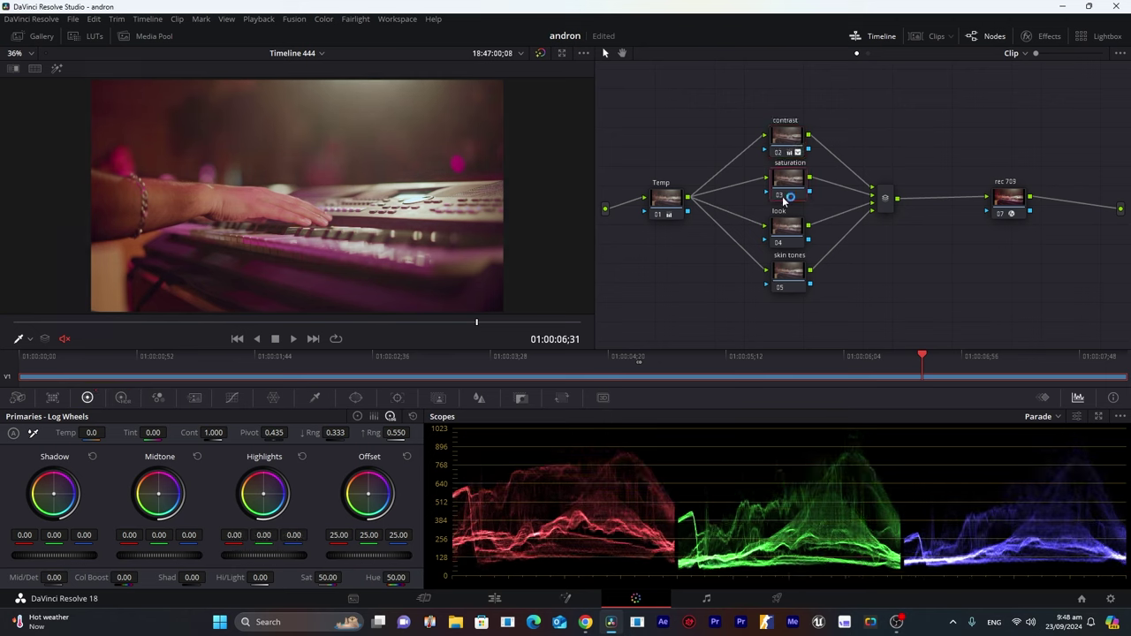
click(233, 400)
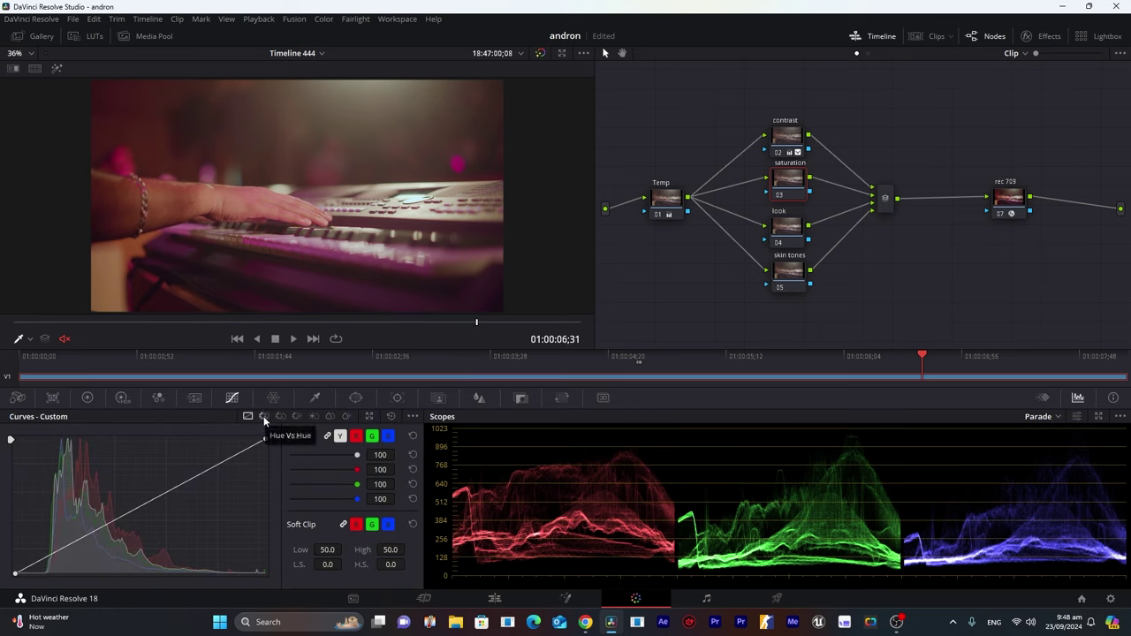
click(86, 399)
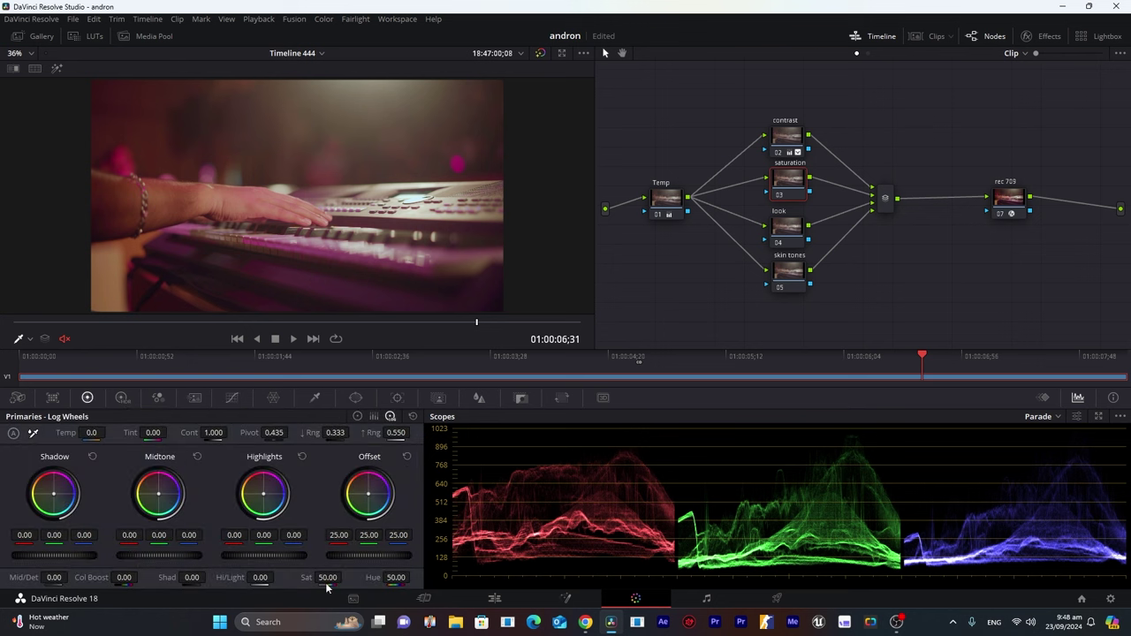
drag(327, 577, 324, 579)
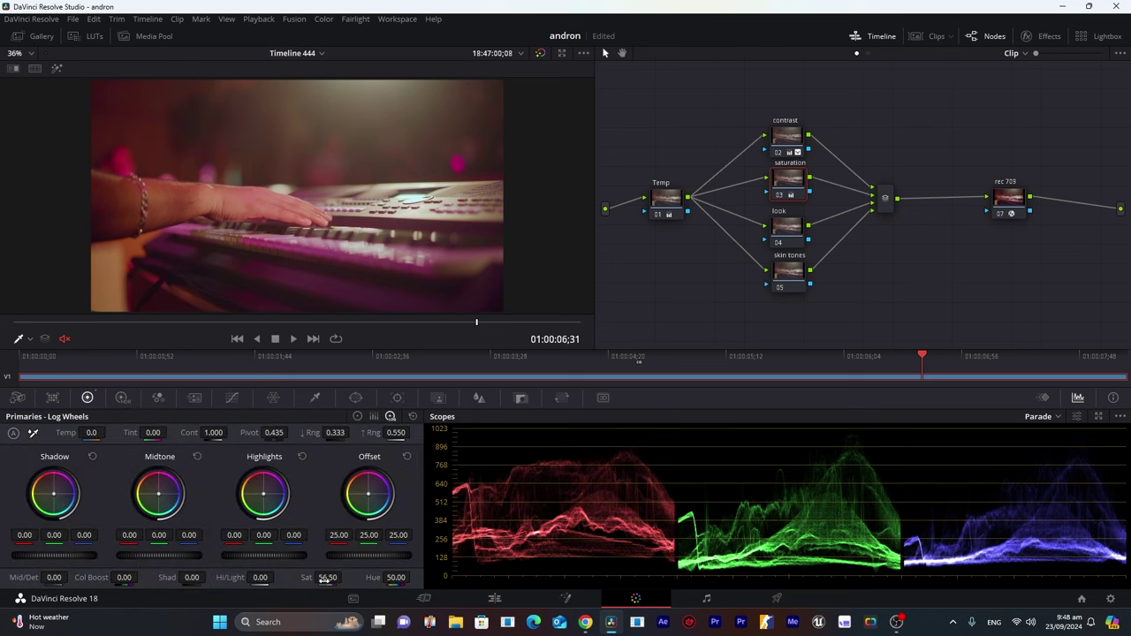
click(413, 416)
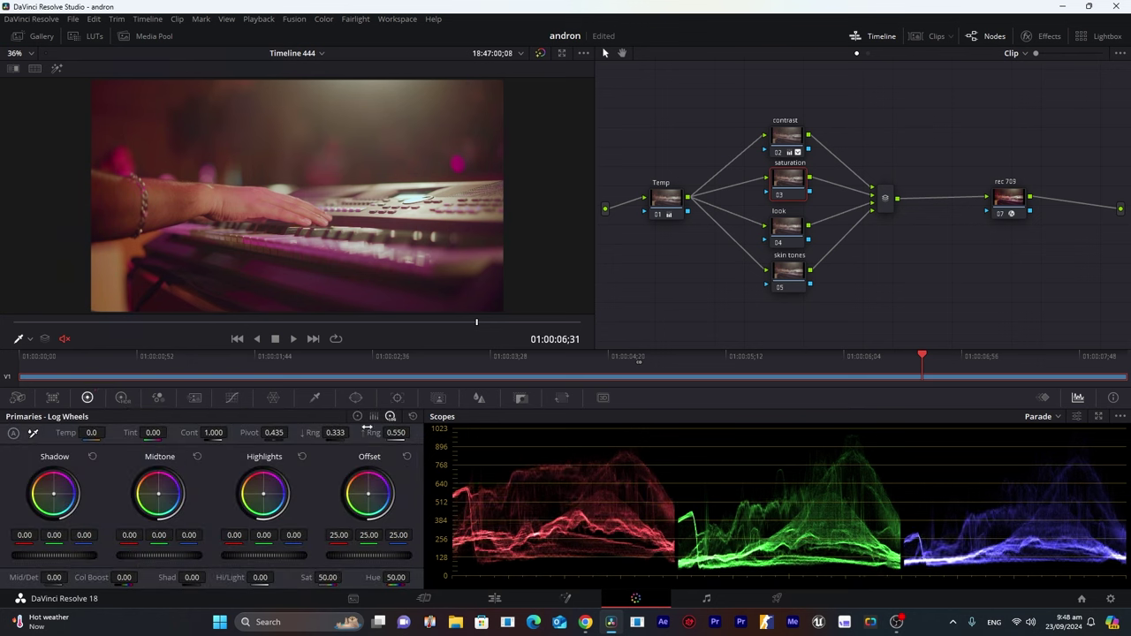
Add control points across the colour ranges on the saturation node's Hue Vs Hue curve, and rotate the red hue to about -8.80.
click(234, 399)
click(263, 416)
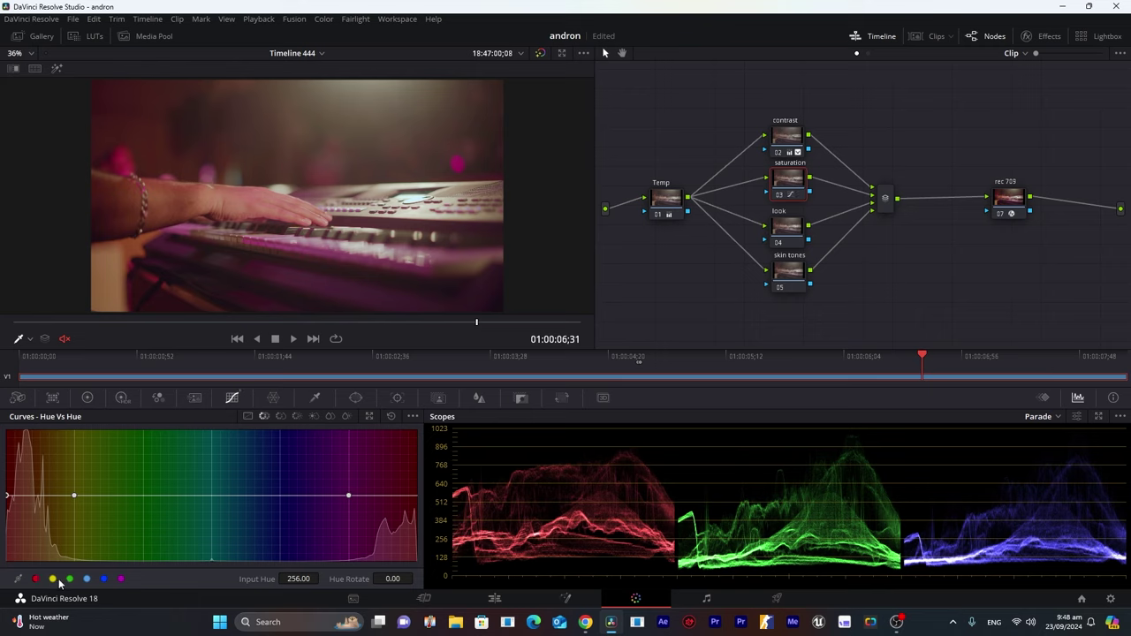
click(87, 578)
click(120, 578)
mouse_move(7, 499)
mouse_down()
mouse_move(6, 472)
mouse_move(7, 526)
mouse_move(5, 504)
mouse_up()
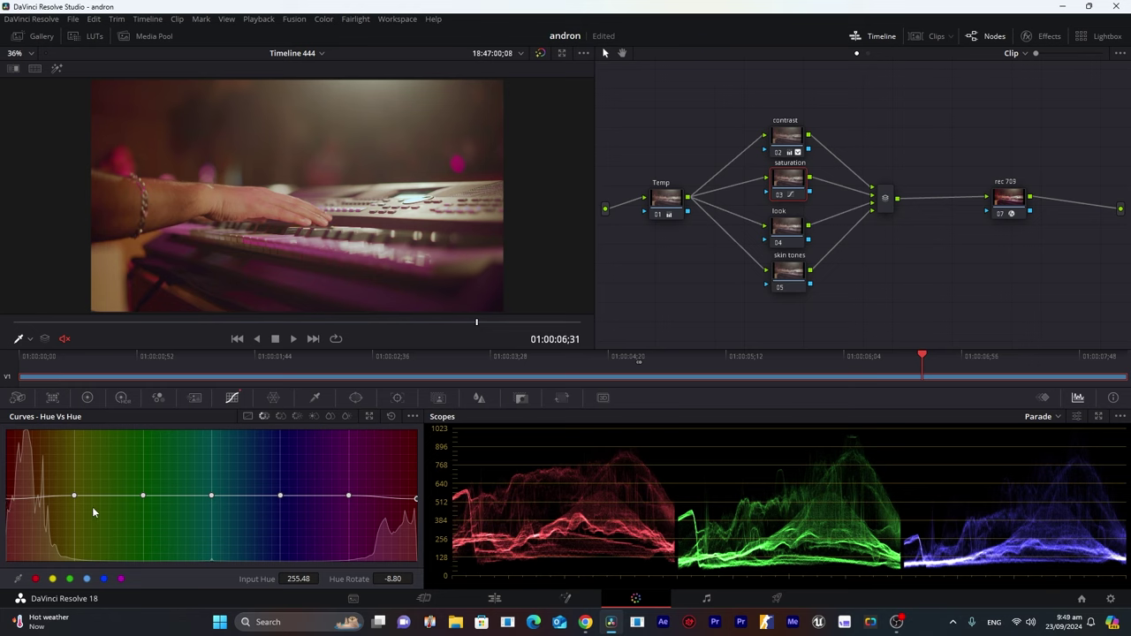
On the saturation node's Hue Vs Hue curve, rotate the yellow hue to about 7.20 and the magenta hue to about -28.00.
drag(74, 496, 69, 493)
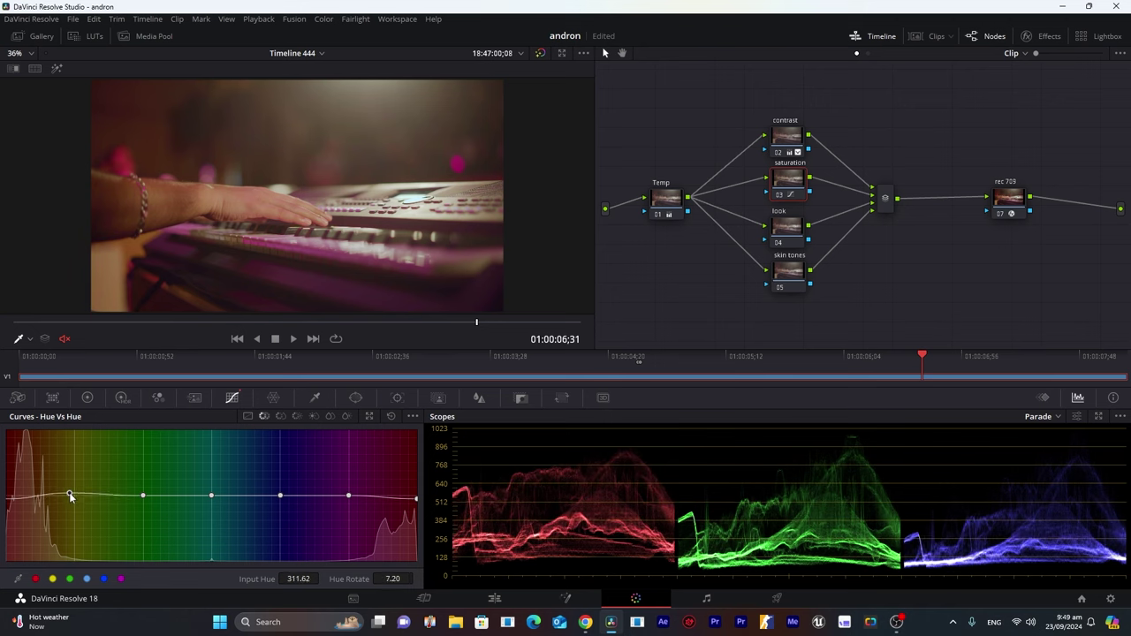
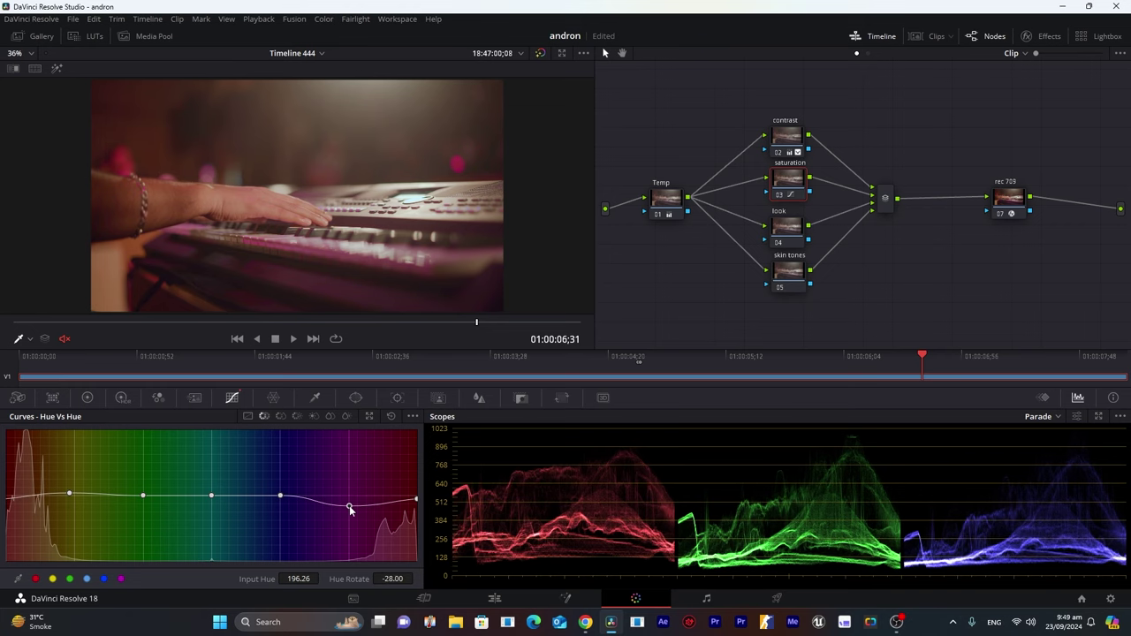
Add colour-range control points on the saturation node's Hue Vs Sat curve, raising red and yellow slightly and magenta to about 1.10.
click(281, 416)
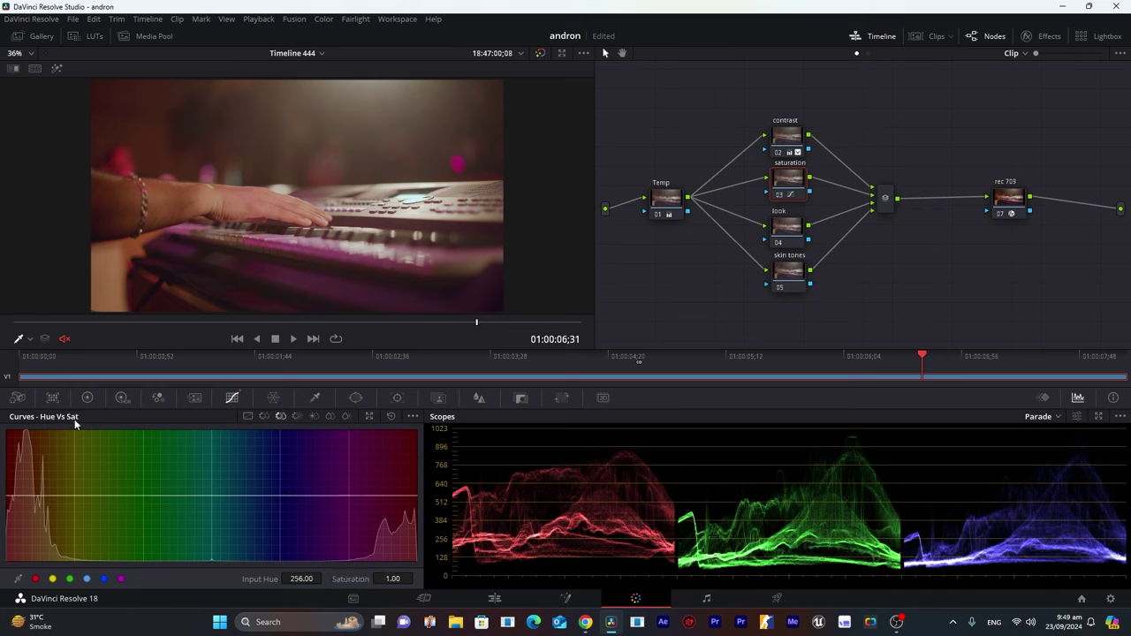
click(35, 579)
click(53, 579)
click(87, 579)
click(105, 578)
mouse_move(7, 498)
mouse_down()
mouse_move(10, 471)
mouse_move(8, 495)
mouse_up()
mouse_move(347, 499)
mouse_down()
mouse_move(352, 447)
mouse_move(352, 530)
mouse_move(350, 497)
mouse_up()
drag(7, 501, 73, 495)
drag(351, 496, 348, 490)
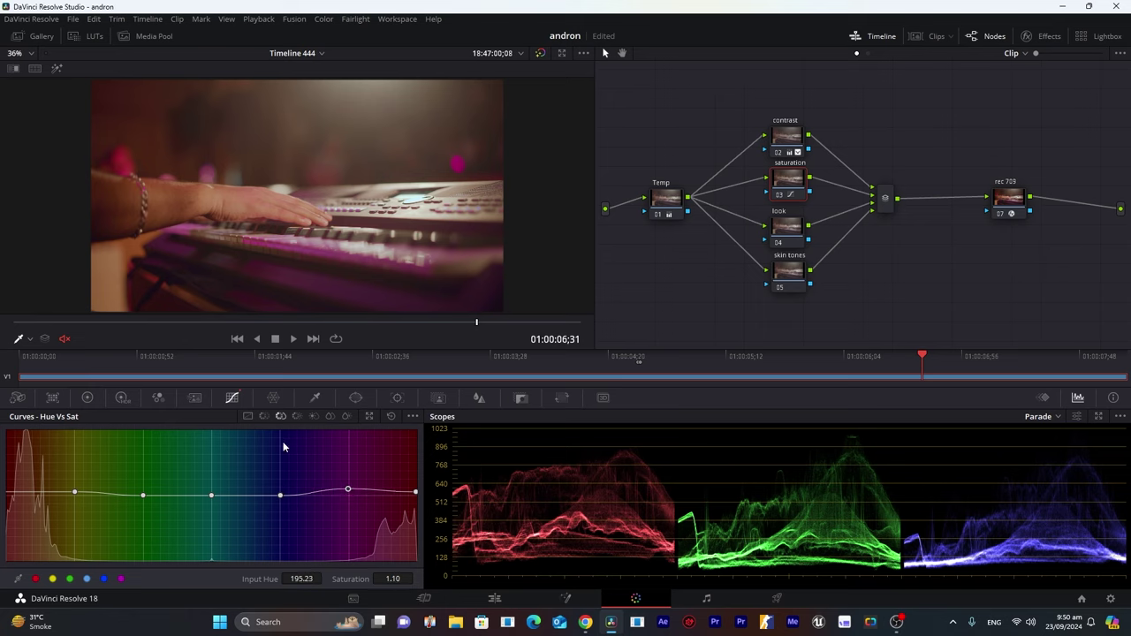
Add colour-range control points on the saturation node's Hue Vs Lum curve, lowering red and yellow luminance and setting magenta to about 0.86.
click(299, 417)
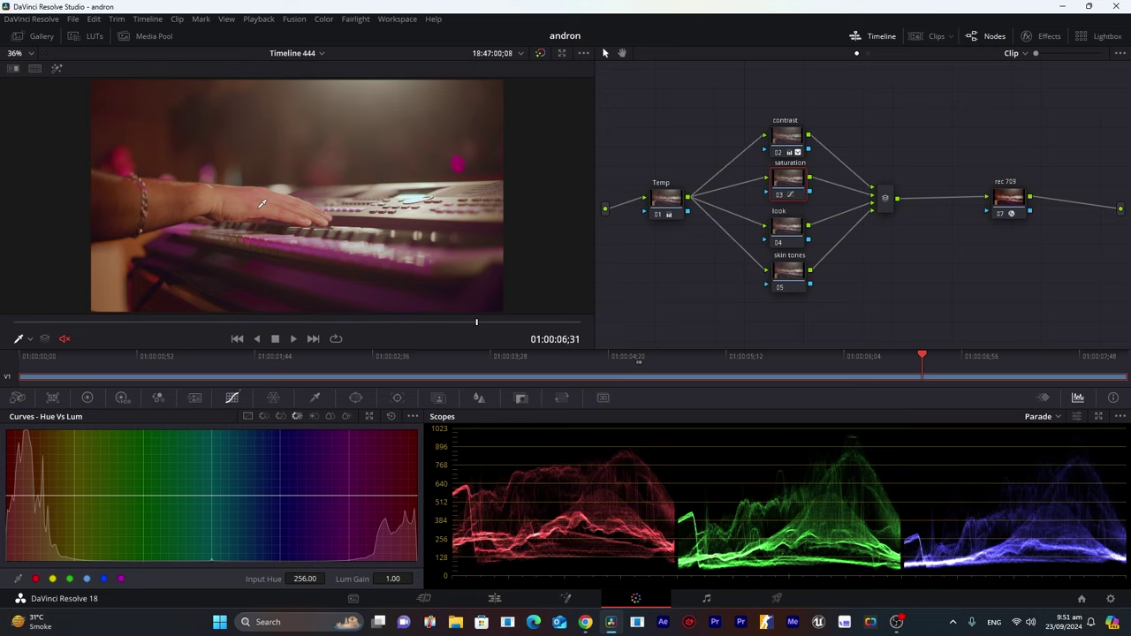
click(52, 578)
click(71, 579)
click(87, 579)
click(104, 579)
click(120, 579)
drag(7, 500, 76, 511)
mouse_move(346, 498)
mouse_down()
mouse_move(344, 485)
mouse_move(352, 507)
mouse_up()
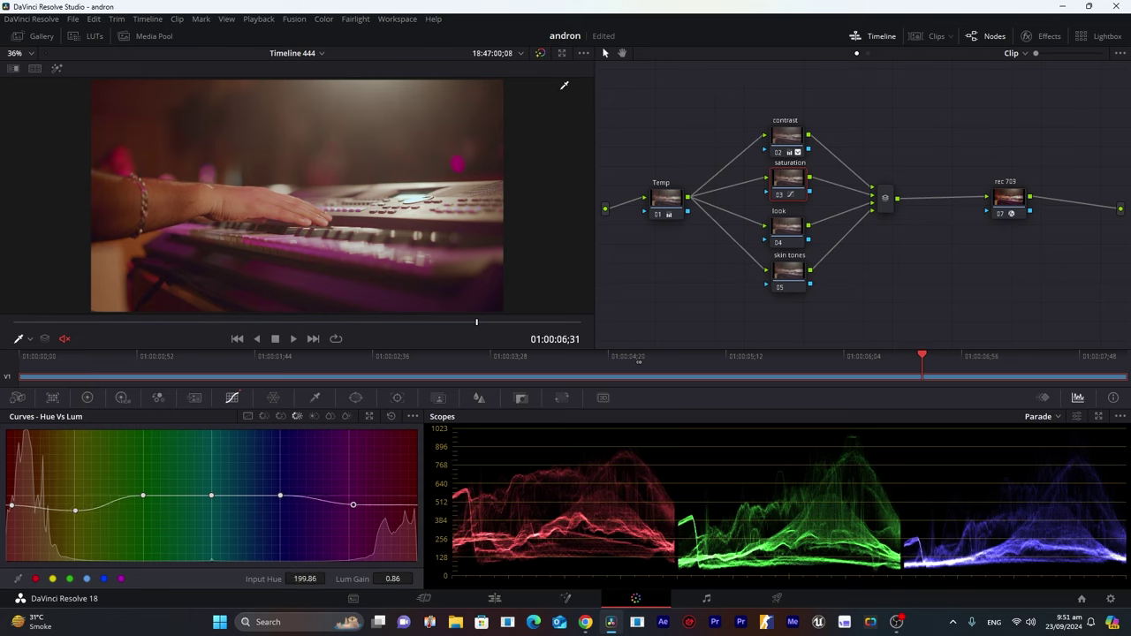
Compare the image with the saturation node and the contrast node each disabled and enabled.
click(780, 198)
click(780, 200)
click(780, 199)
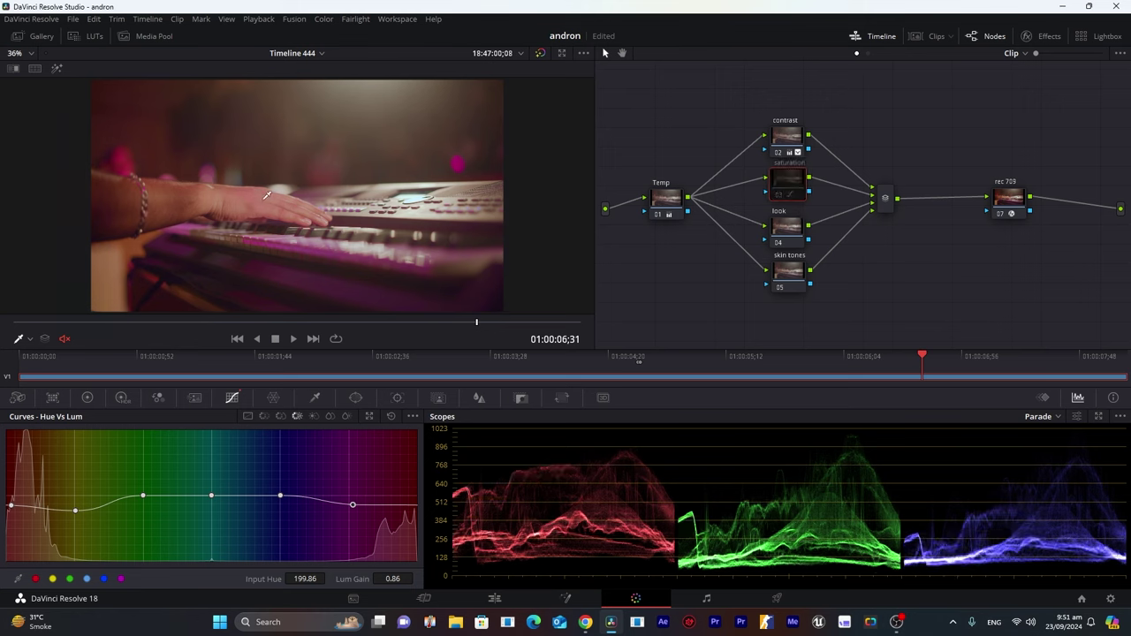
click(778, 202)
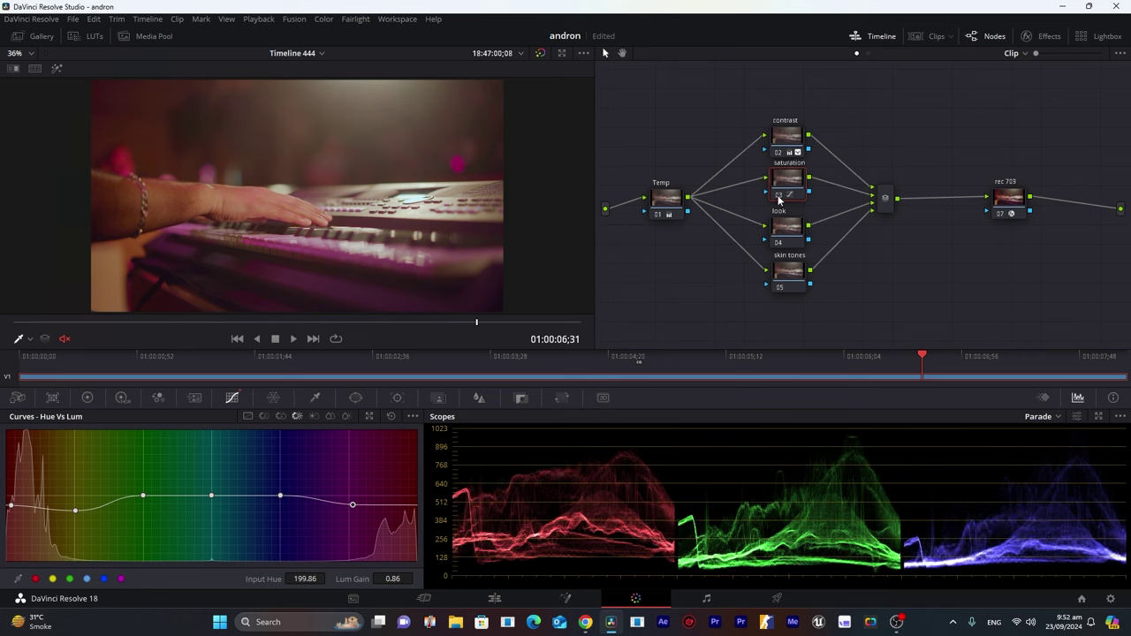
click(779, 153)
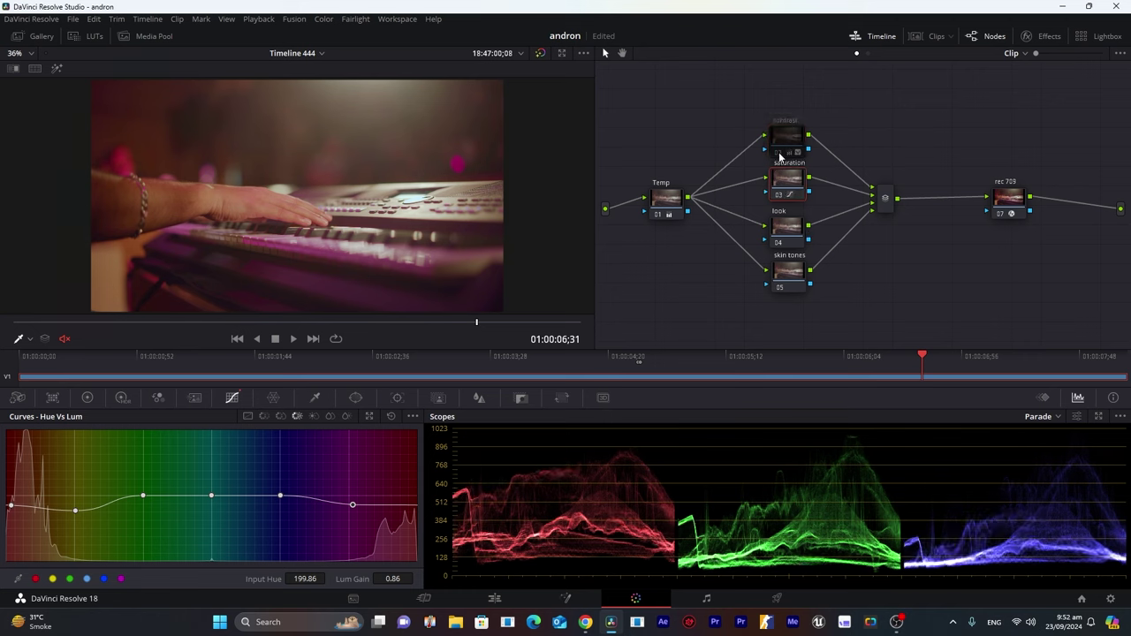
click(779, 153)
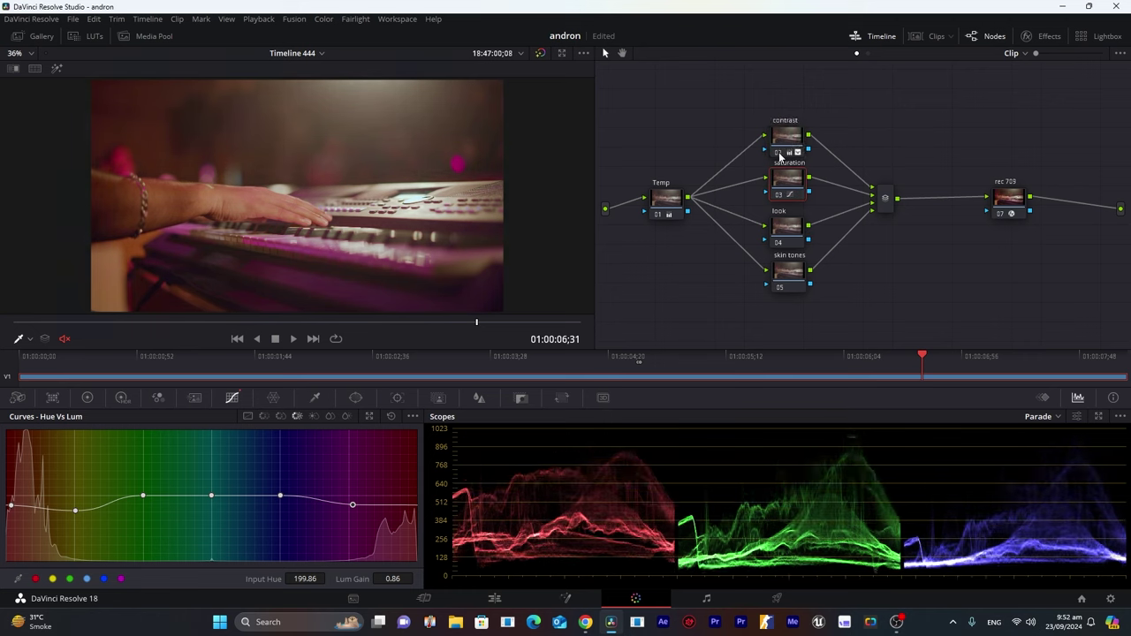
Tint the look node's lift to -0.03/0.01/0.03, gamma to 0.01/0.00/-0.02, gain to 1.02/0.99/0.98 and offset to 23.80/24.53/24.91.
click(793, 234)
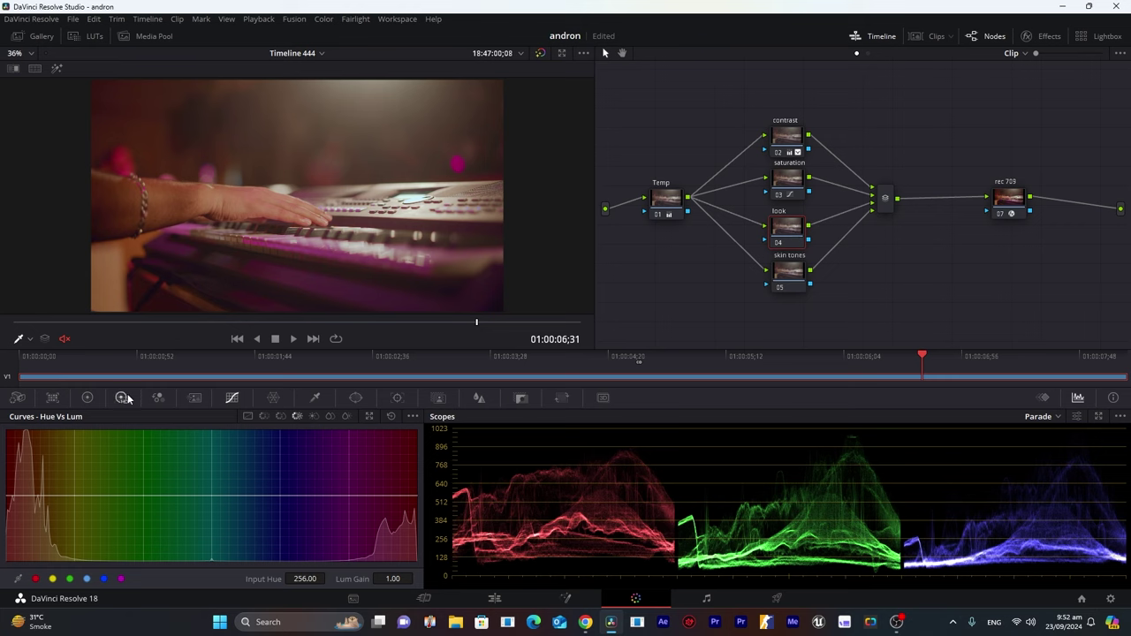
click(87, 398)
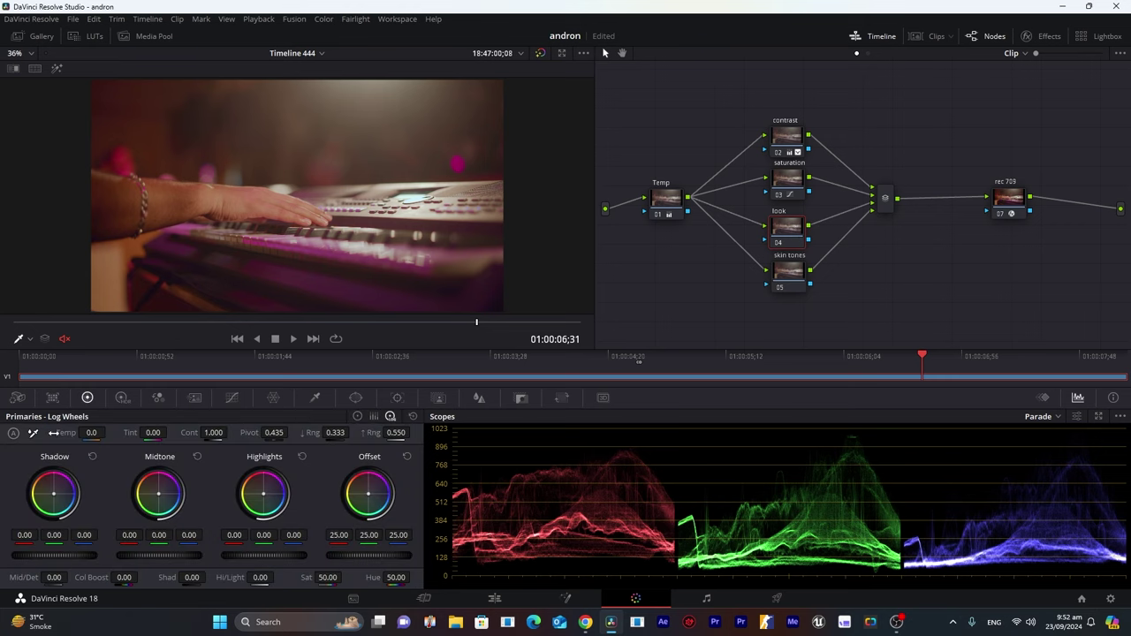
click(357, 416)
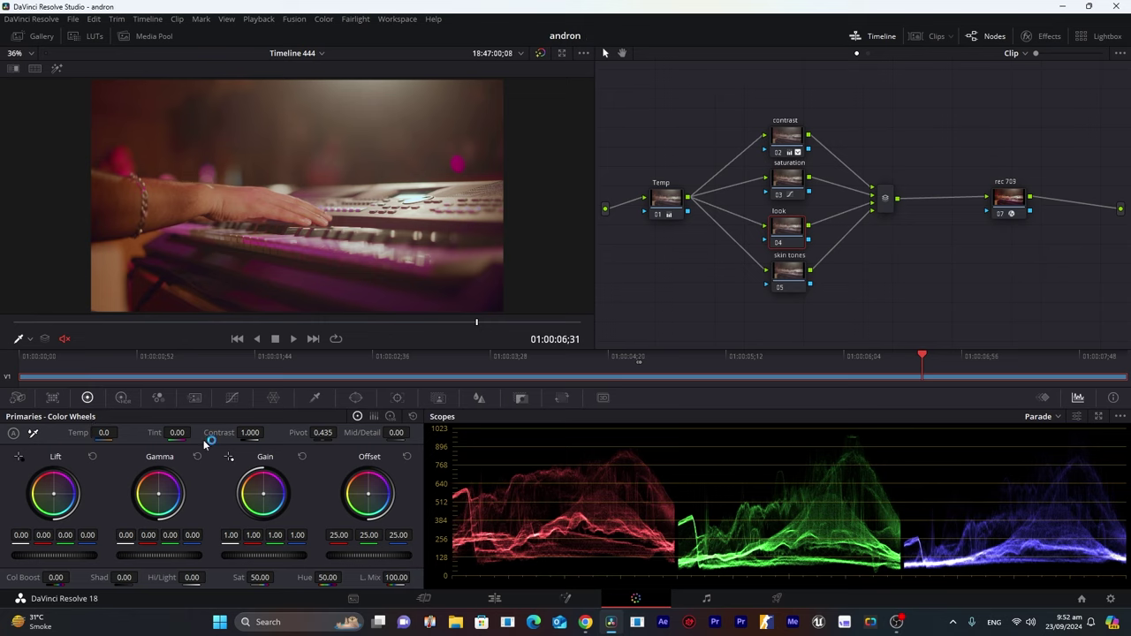
drag(53, 493, 361, 243)
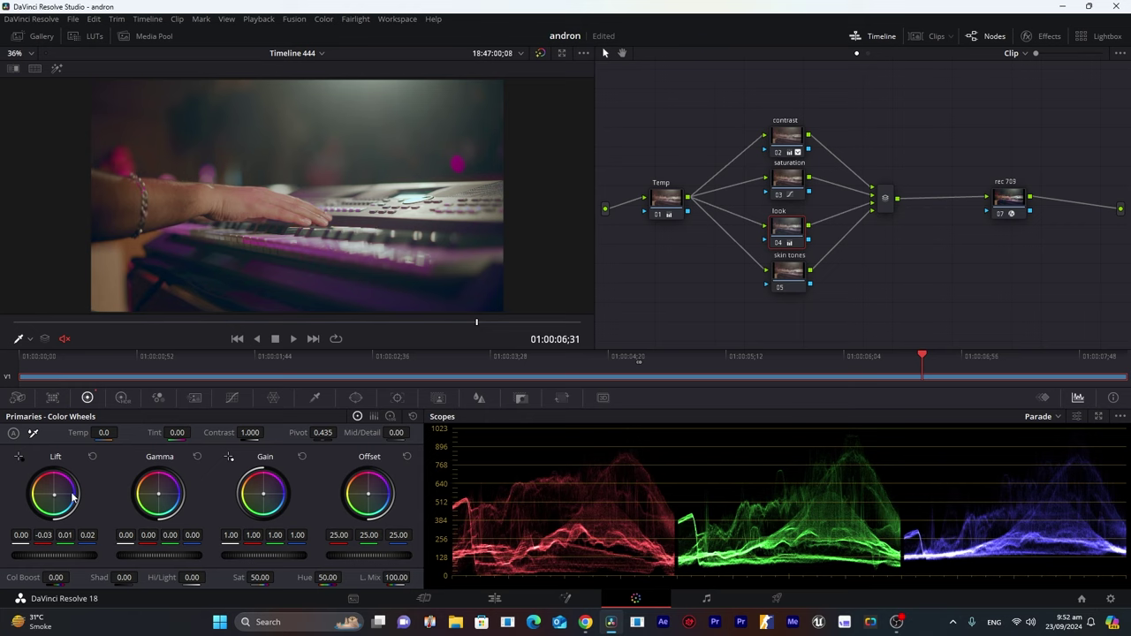
drag(57, 502, 58, 501)
drag(154, 498, 154, 499)
drag(264, 494, 262, 491)
drag(369, 494, 369, 495)
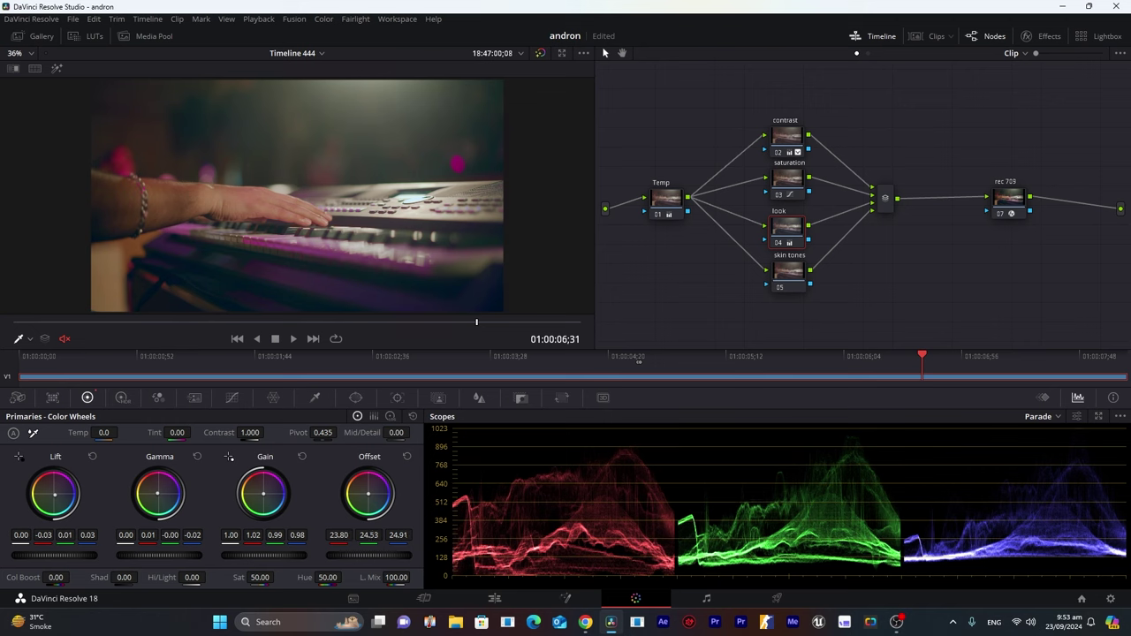
Return the look node's offset to 25.00 on all channels, and try a highlights shift in the log wheels before resetting it.
click(391, 417)
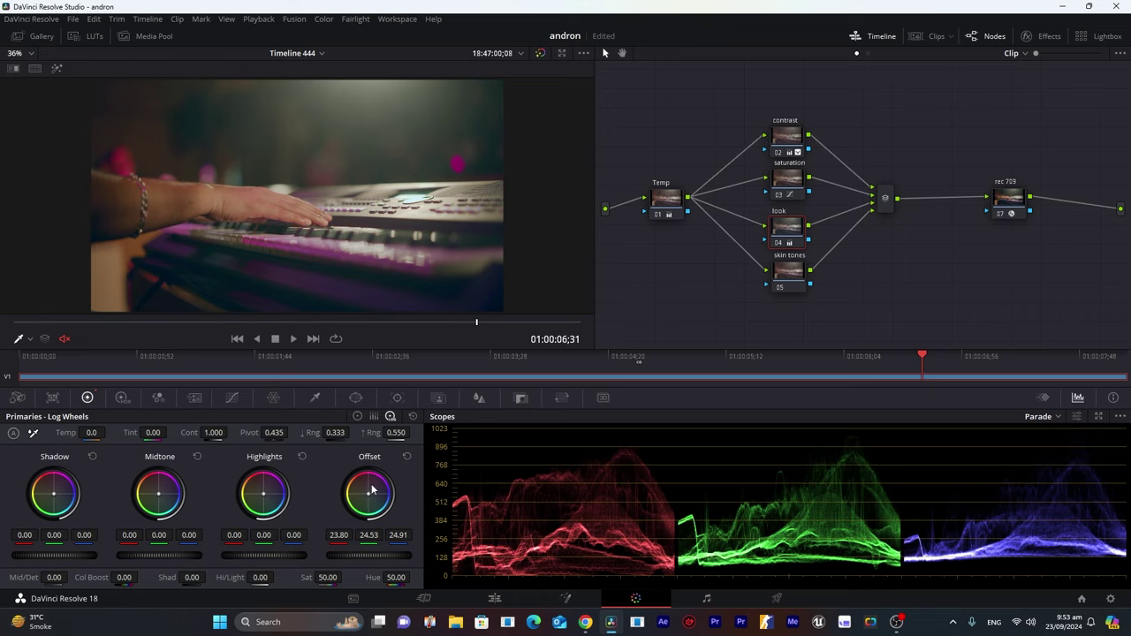
drag(371, 499, 374, 501)
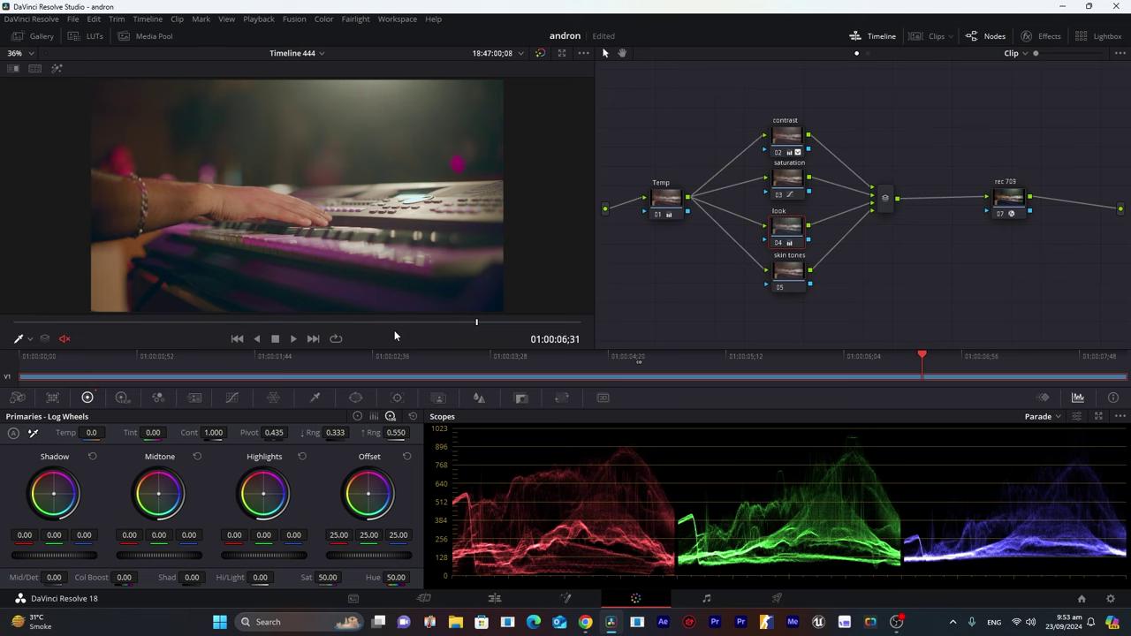
drag(263, 493, 262, 496)
click(300, 455)
On the look node's custom red curve, lower the white endpoint slightly and move the black endpoint slightly inward.
click(232, 399)
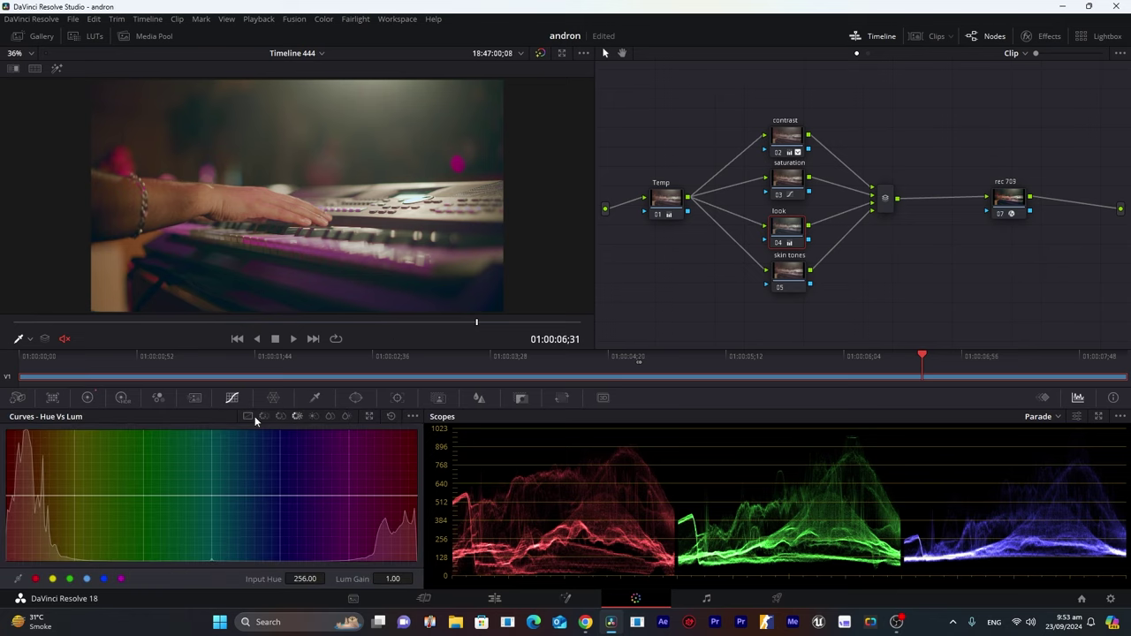
click(248, 416)
click(356, 436)
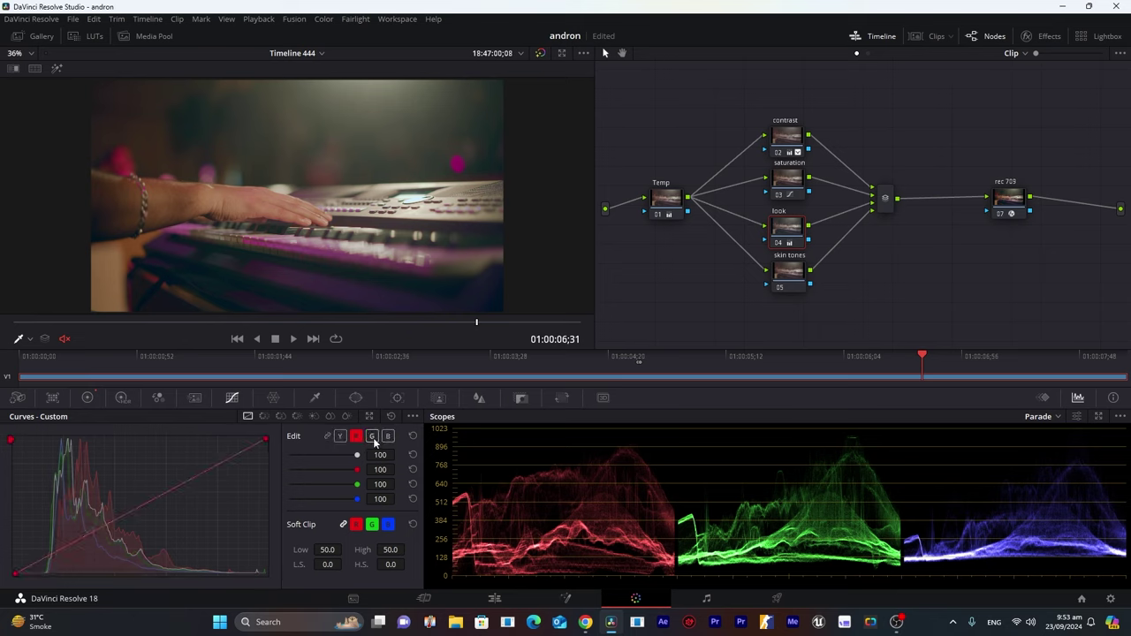
click(387, 437)
click(356, 437)
drag(267, 441, 267, 440)
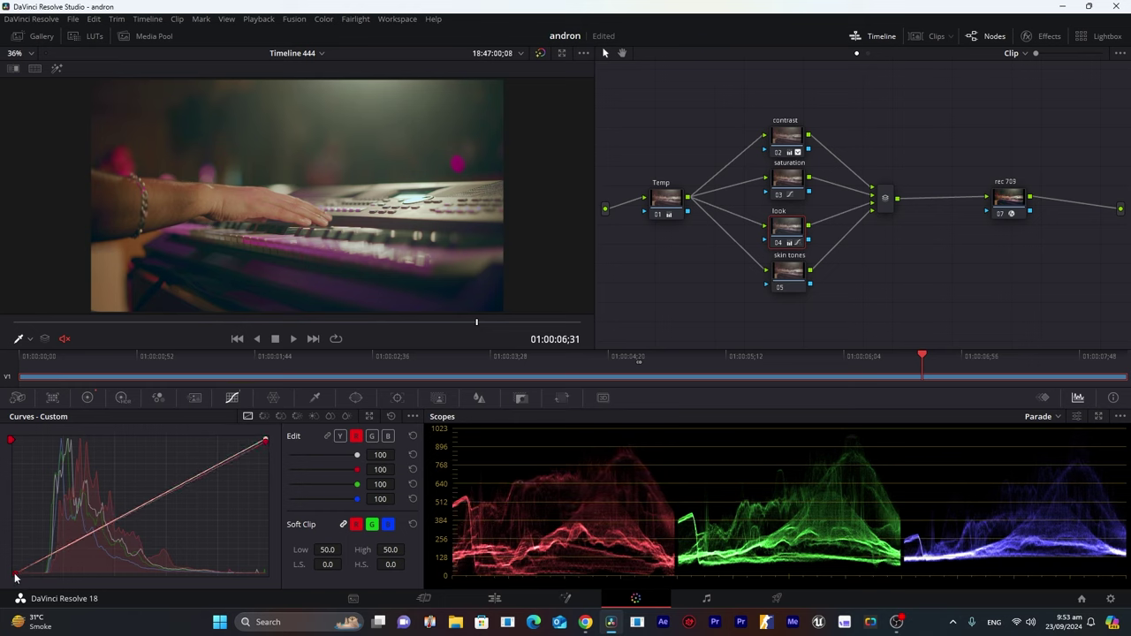
drag(15, 574, 19, 574)
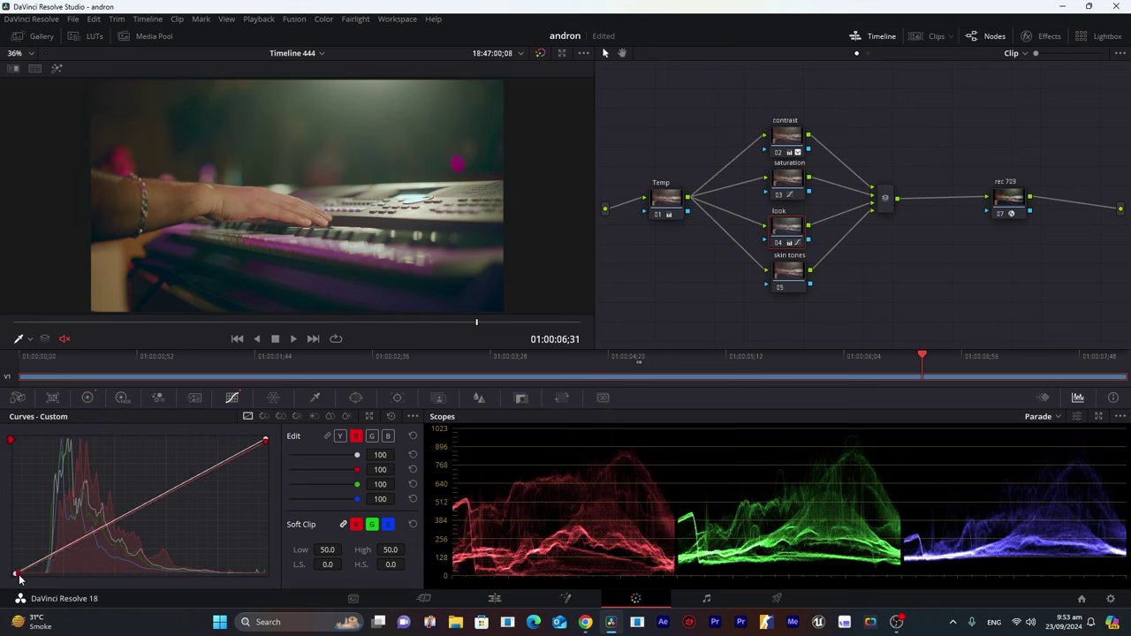
Make slight adjustments to the white and black endpoints of the look node's green and blue custom curves.
click(372, 435)
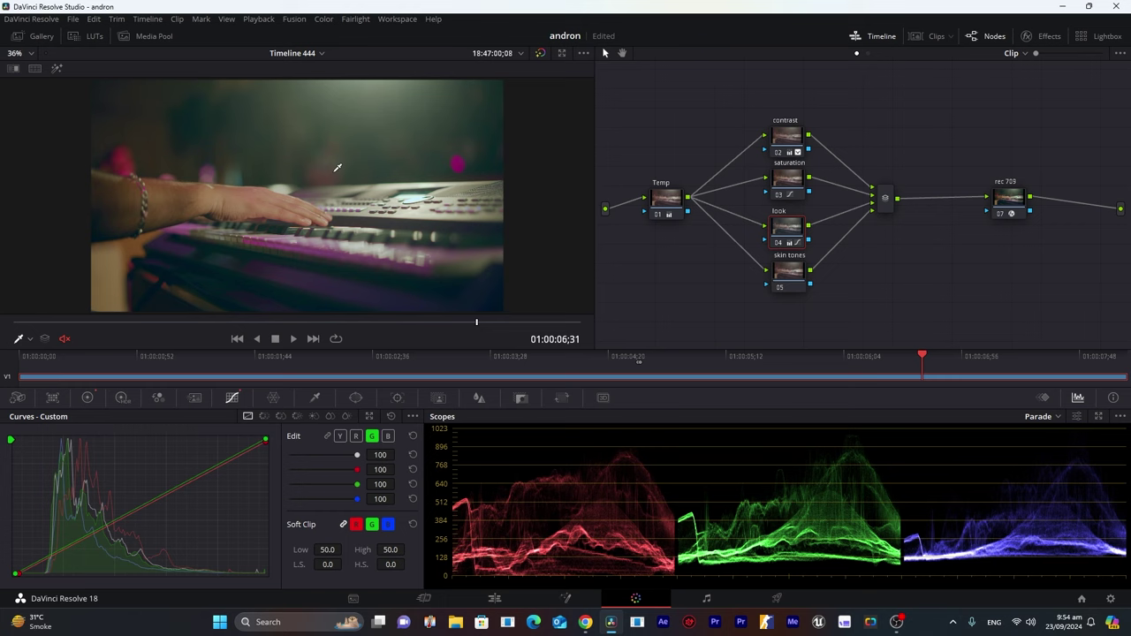
drag(267, 443, 271, 447)
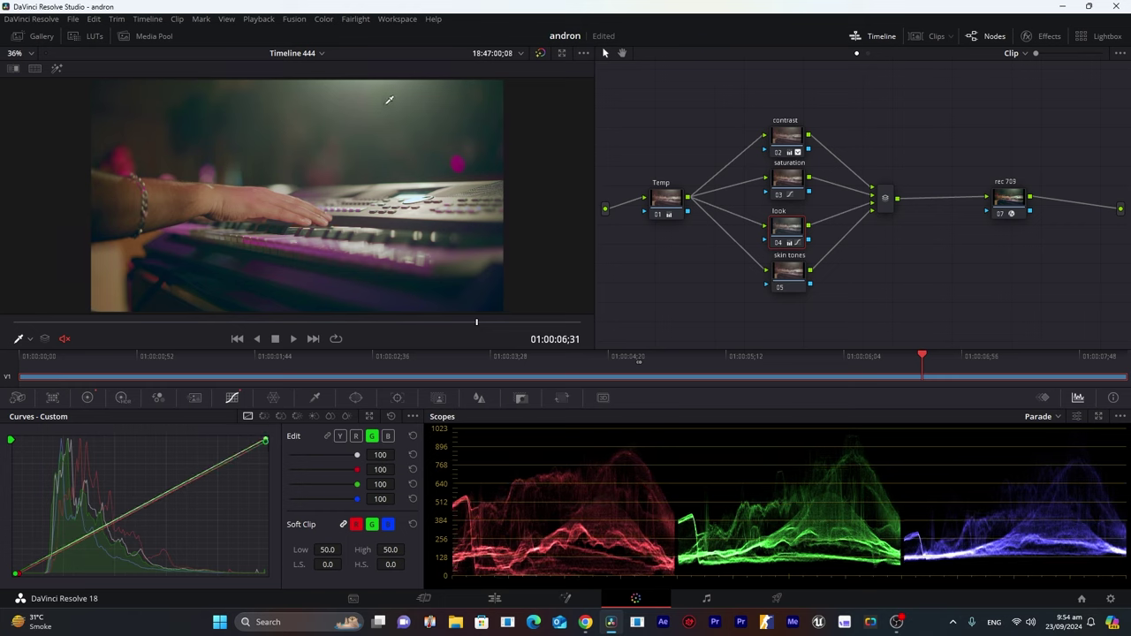
drag(14, 575, 17, 578)
click(388, 436)
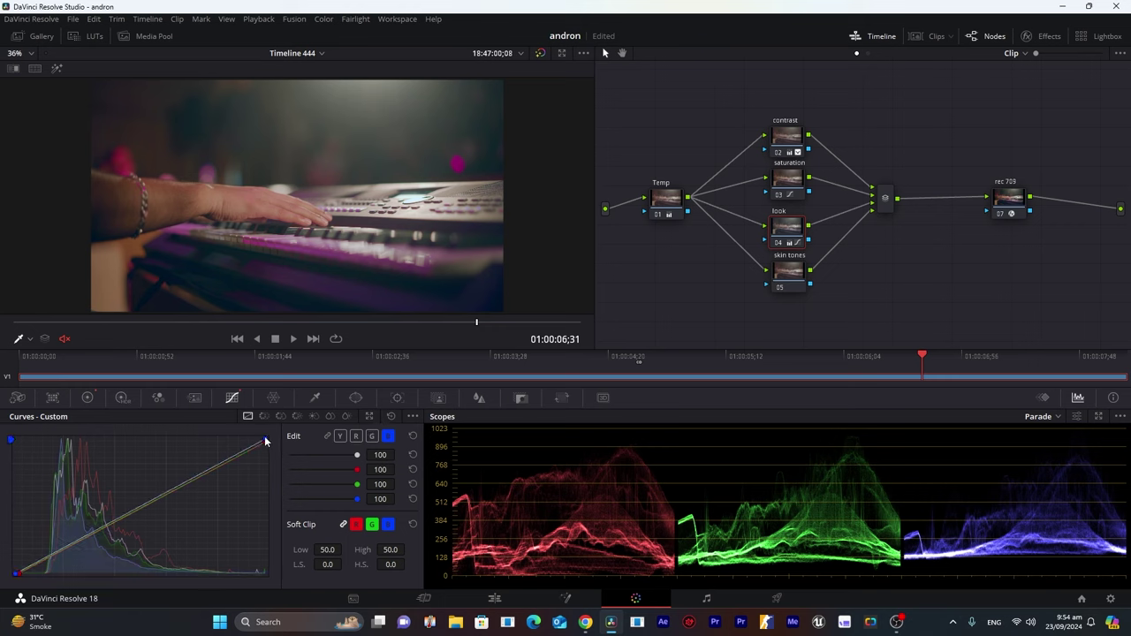
drag(266, 440, 271, 445)
mouse_move(15, 575)
mouse_down()
mouse_move(23, 579)
mouse_move(15, 573)
mouse_up()
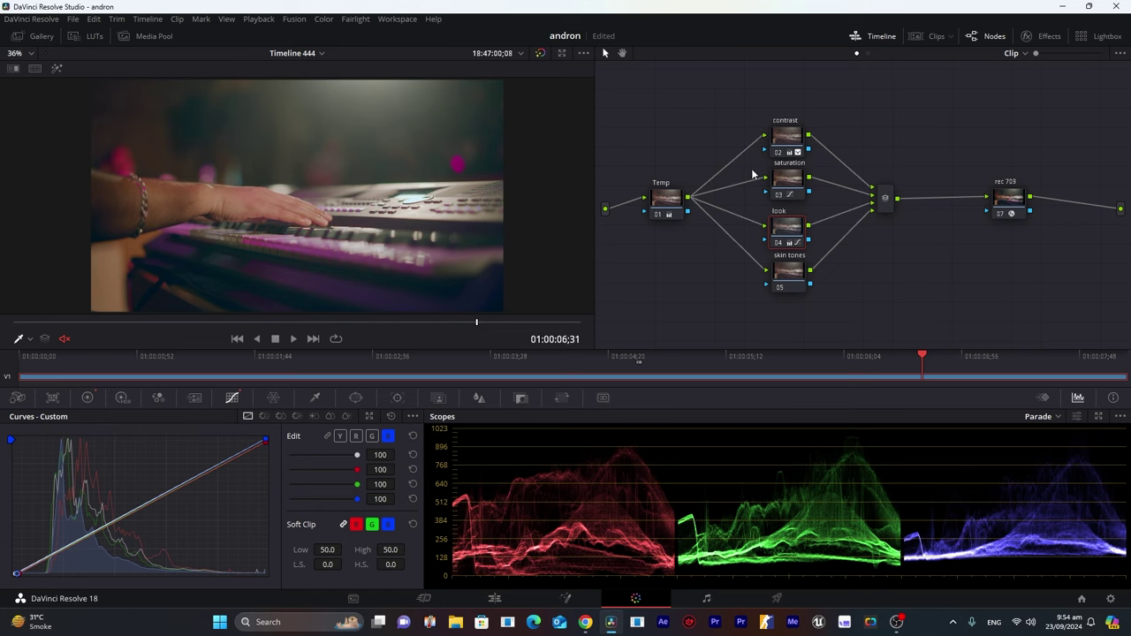
Compare the image with the look node disabled and enabled.
click(779, 244)
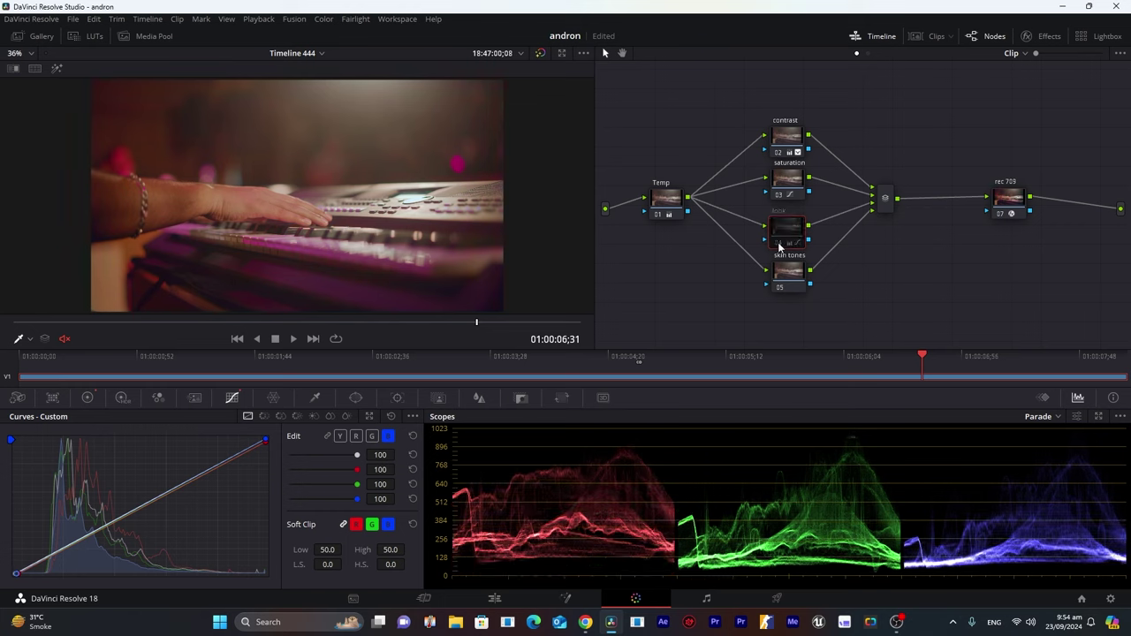
click(779, 247)
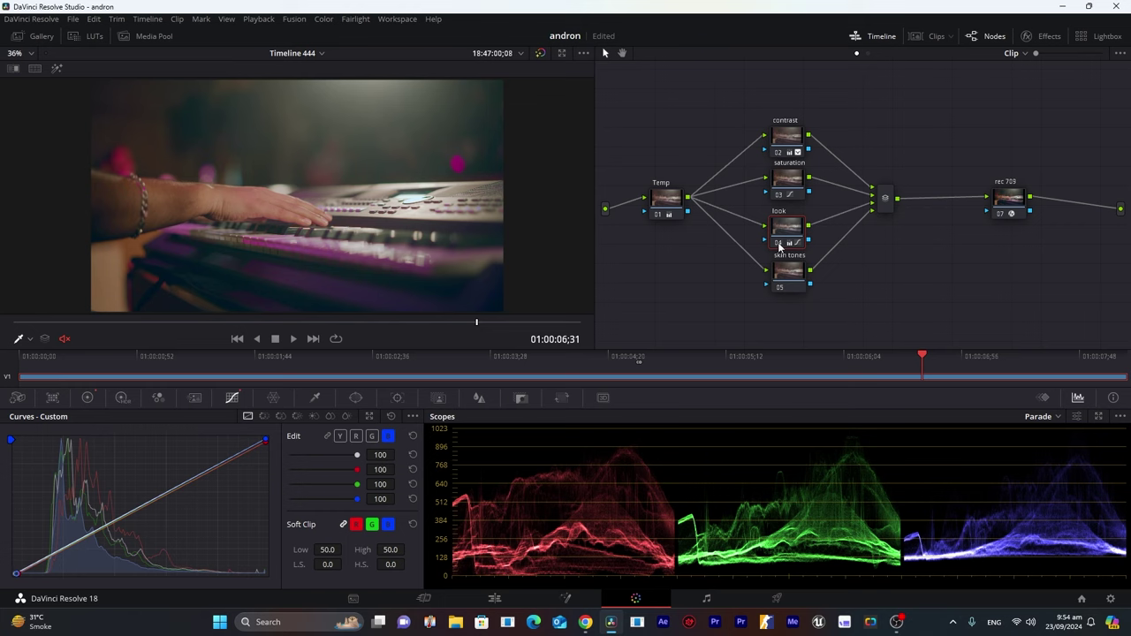
Sample the hand's skin with the HSL qualifier on the skin tones node, and show the selection with Highlight.
click(783, 277)
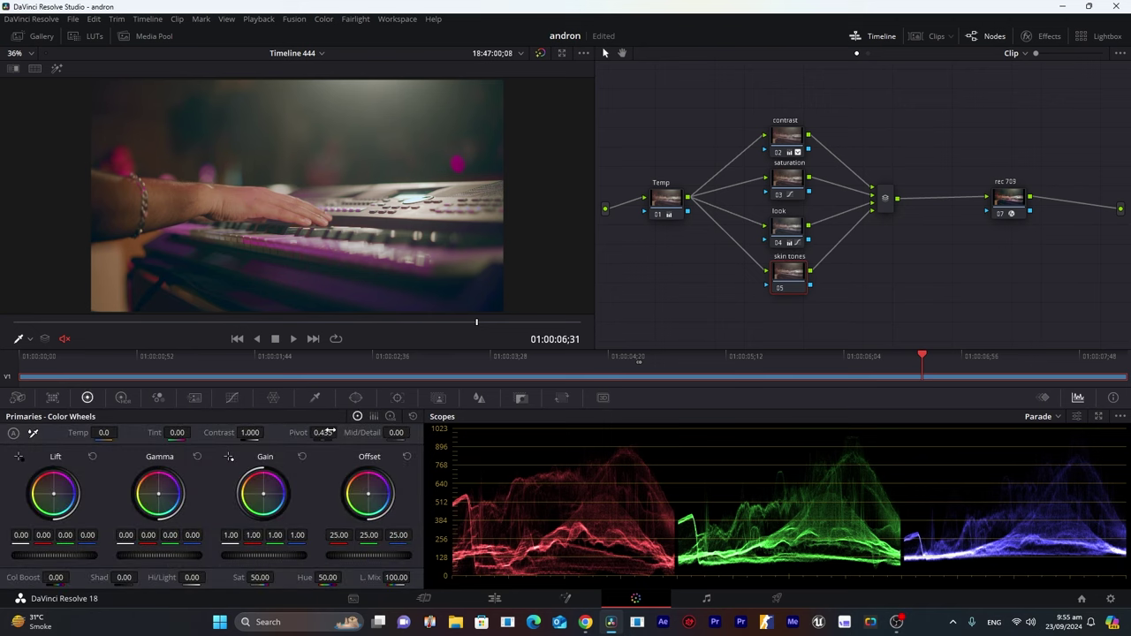
click(314, 398)
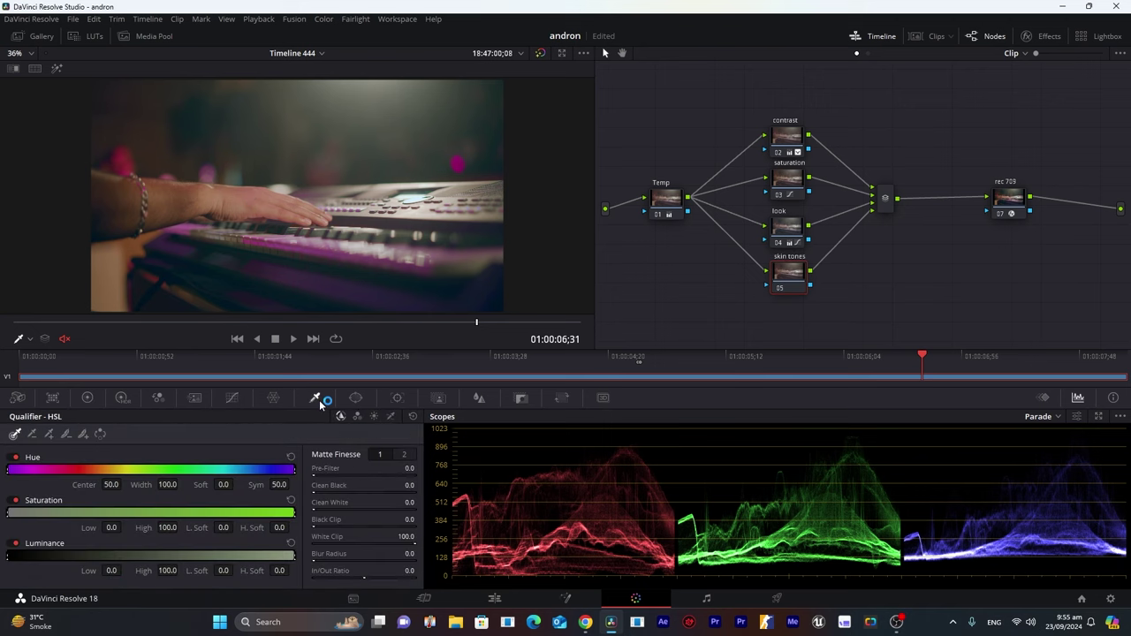
click(247, 190)
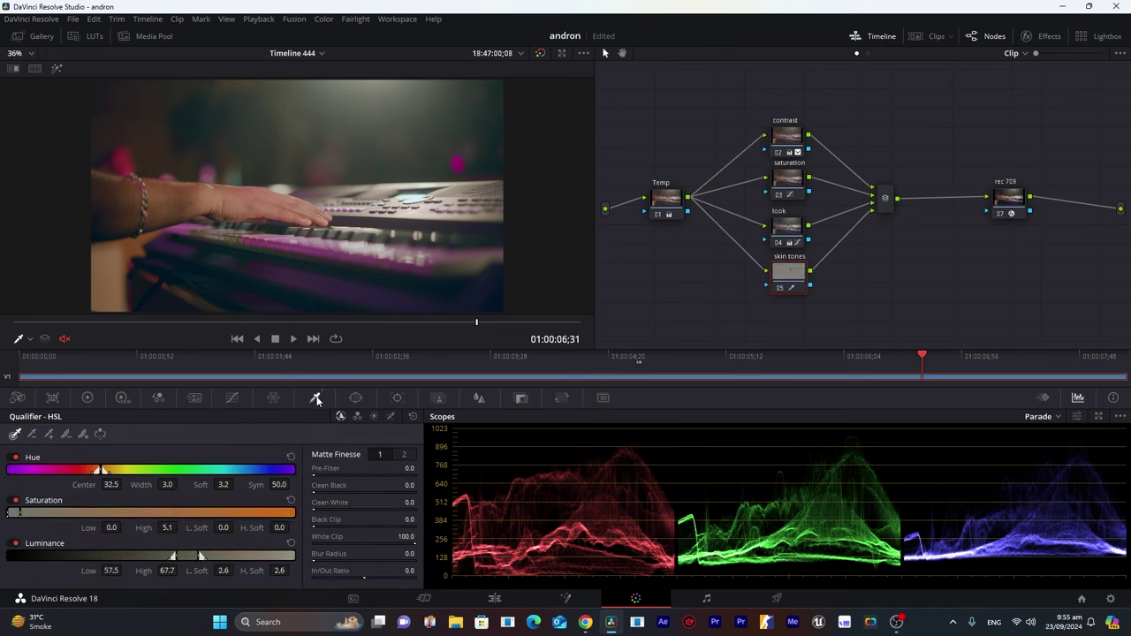
click(54, 70)
Refine the skin qualifier to hue center 29.5 and width 14.7, saturation 2.3 to 7.5, and luminance 55.3 to 67.5.
mouse_move(100, 469)
mouse_down()
mouse_move(80, 469)
mouse_move(96, 469)
mouse_up()
drag(7, 513, 11, 512)
drag(17, 514, 19, 514)
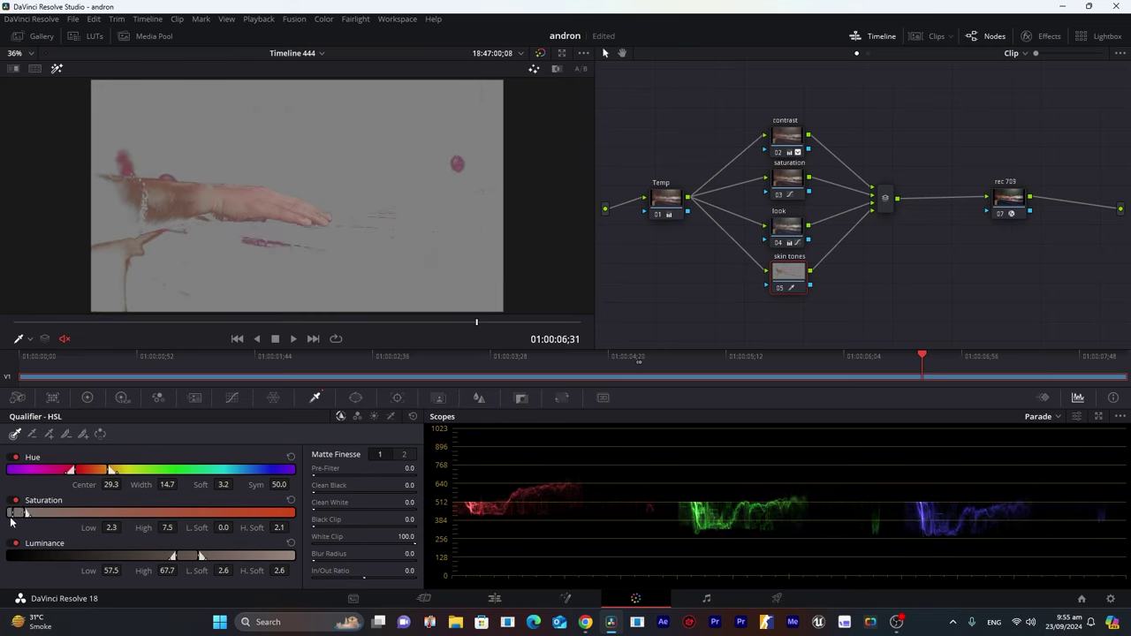
drag(174, 556, 200, 556)
drag(111, 469, 111, 469)
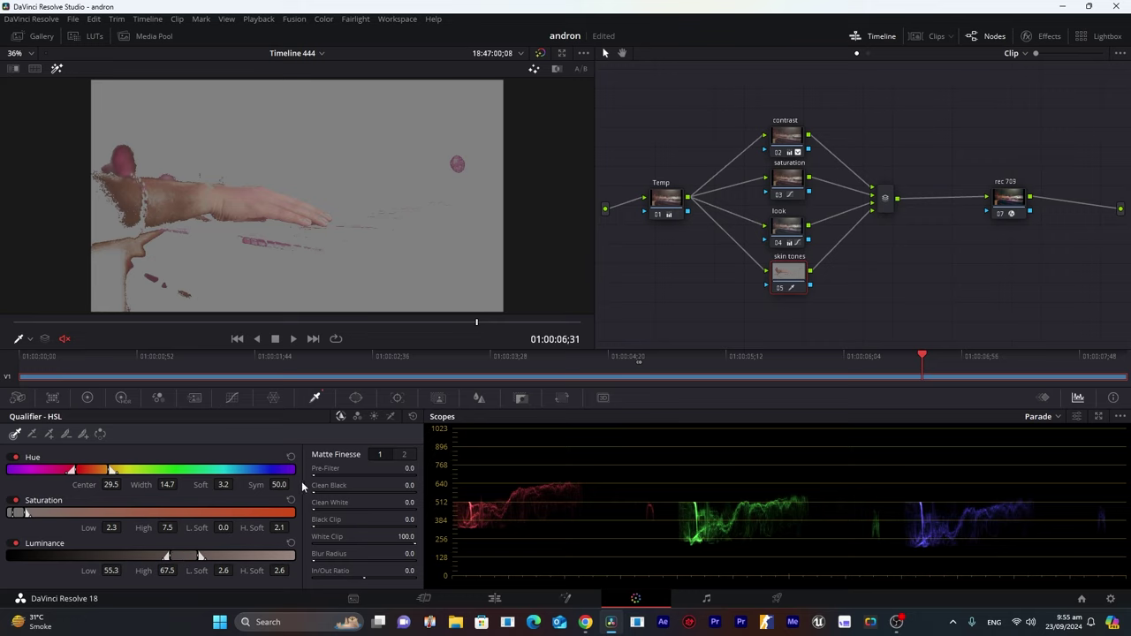
Set the skin matte's Pre-Filter to 8.2 and Blur Radius to 73.9, and return to the full image with the primaries color wheels open.
drag(406, 468, 426, 469)
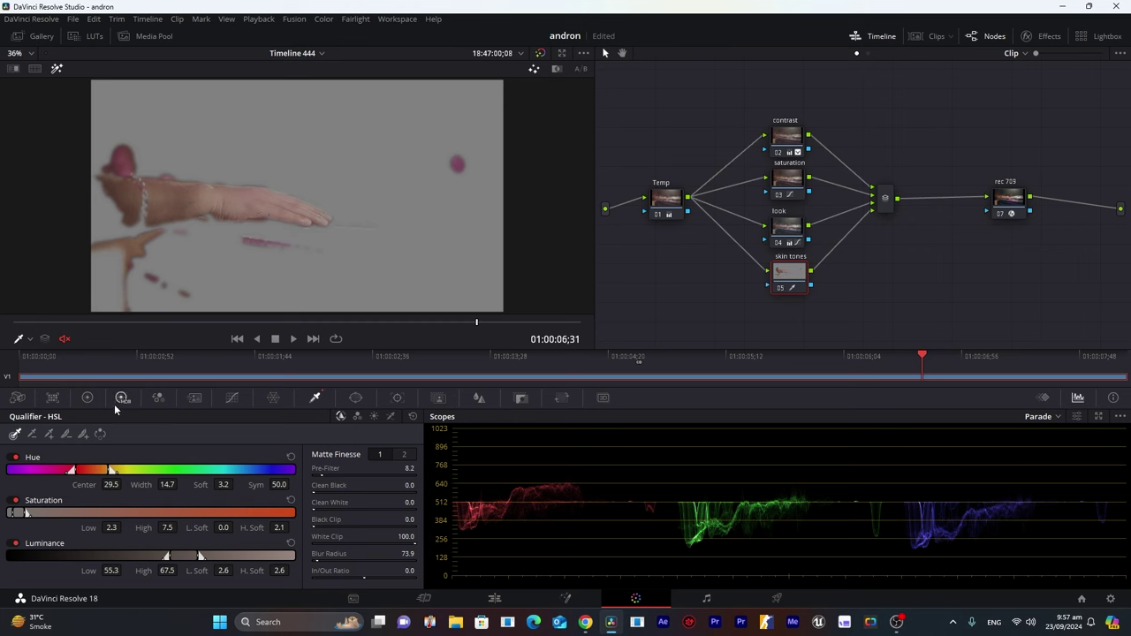
click(87, 397)
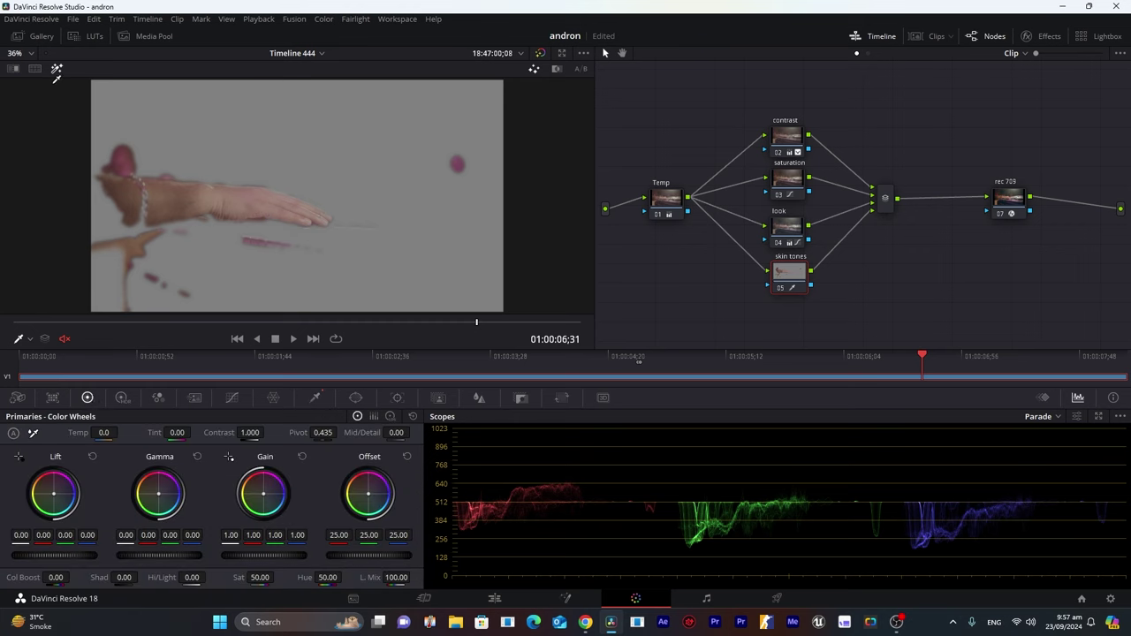
click(55, 71)
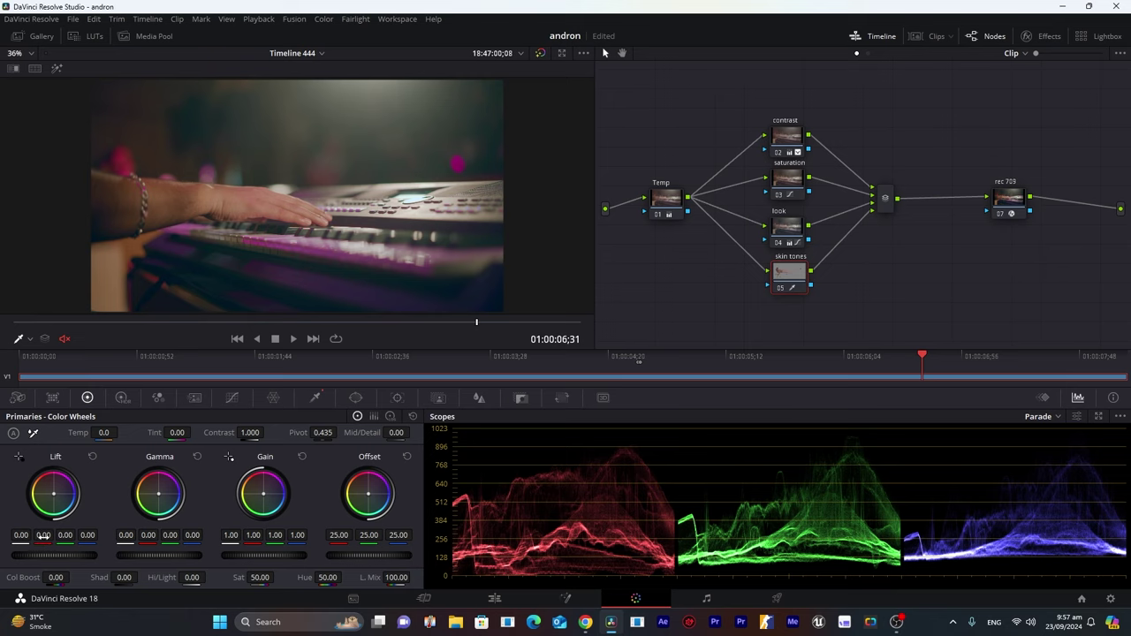
Try a red lift of -0.02 with a small red gamma shift on the skin tones node, compare it, and reset the lift.
drag(43, 535, 63, 538)
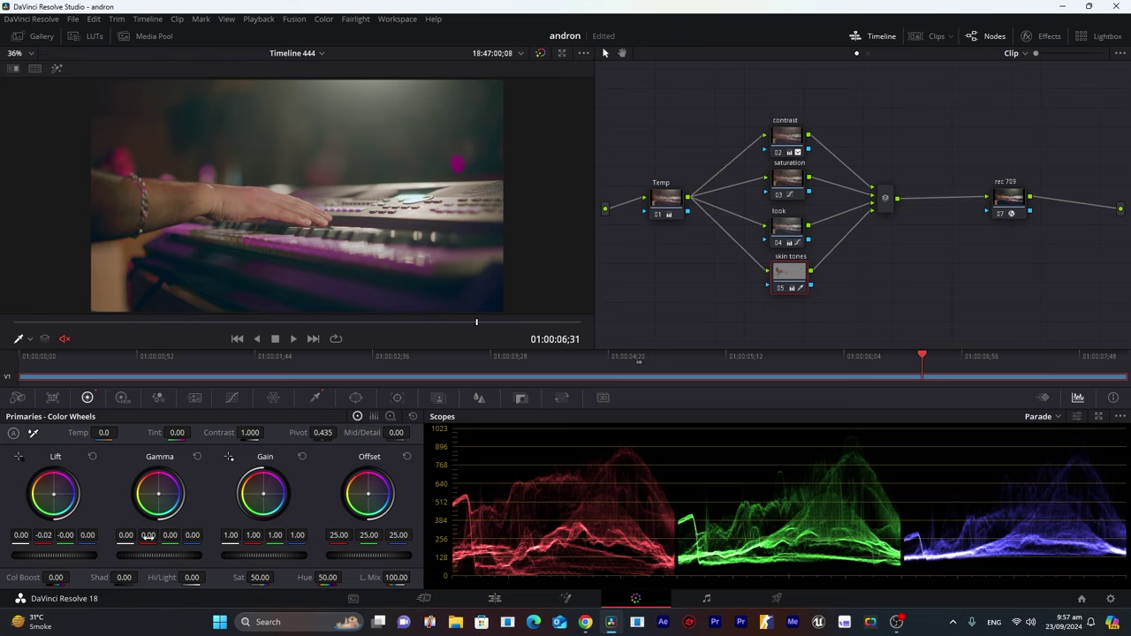
drag(148, 535, 170, 535)
click(781, 289)
click(782, 289)
double_click(53, 498)
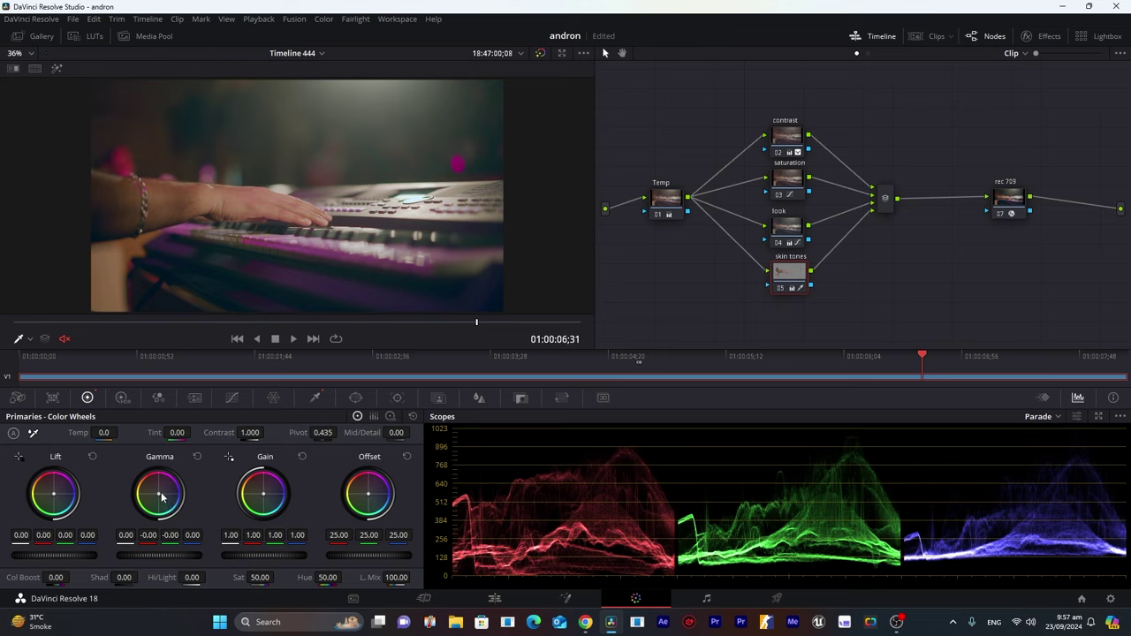
Shift the skin tones node's gamma to red -0.01 and blue 0.01, and compare the image with the node disabled and enabled.
drag(158, 494, 160, 495)
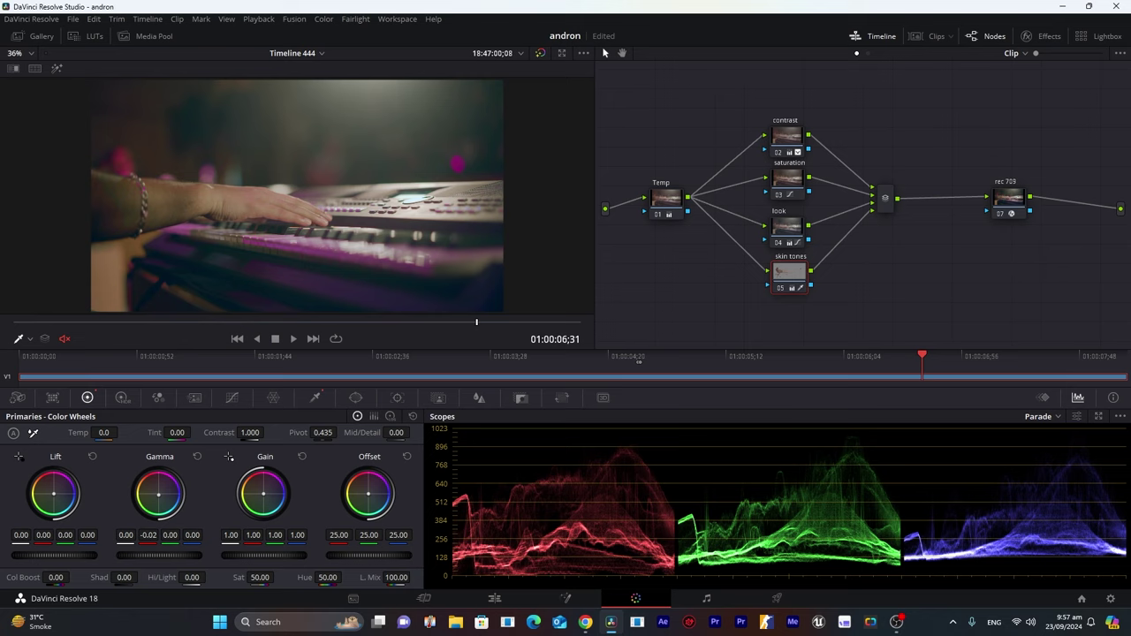
drag(159, 495, 159, 494)
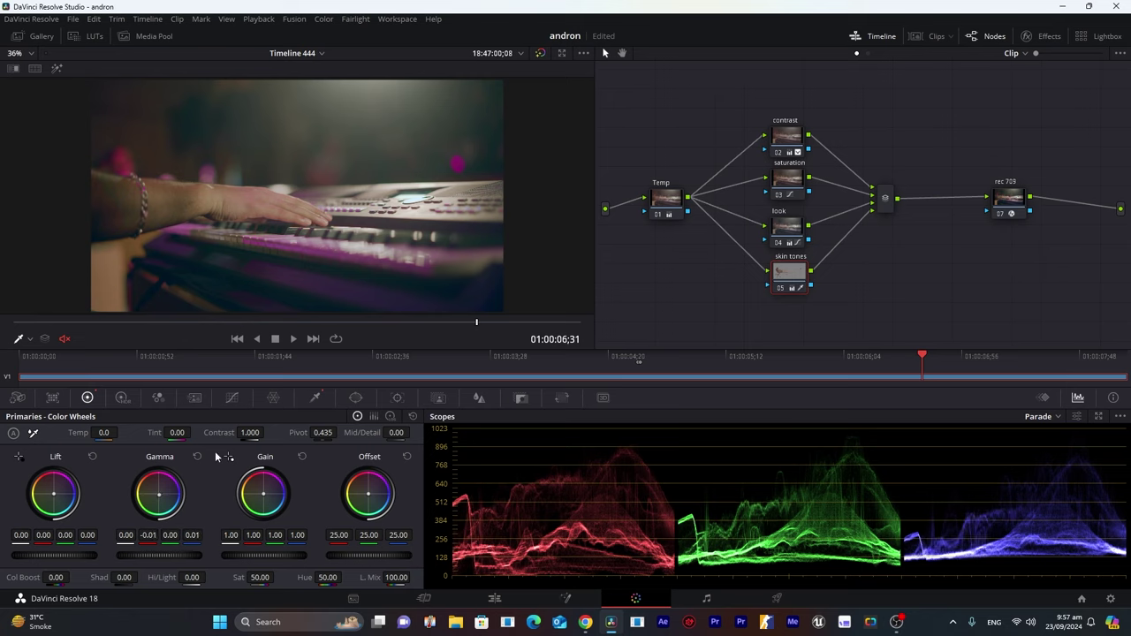
click(782, 289)
click(782, 289)
click(782, 290)
Move the rec 709 node closer to the mixer, add a new node between it and the output, and save the project.
click(1007, 199)
drag(986, 198, 935, 193)
right_click(1009, 157)
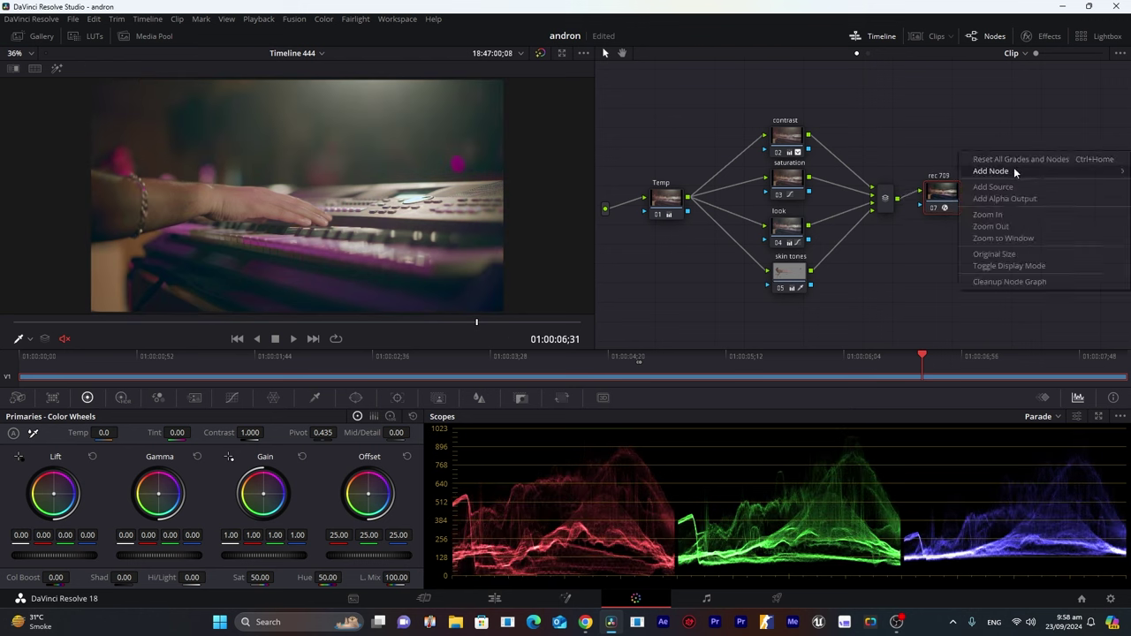
mouse_move(1014, 169)
click(934, 171)
drag(1019, 151, 1035, 177)
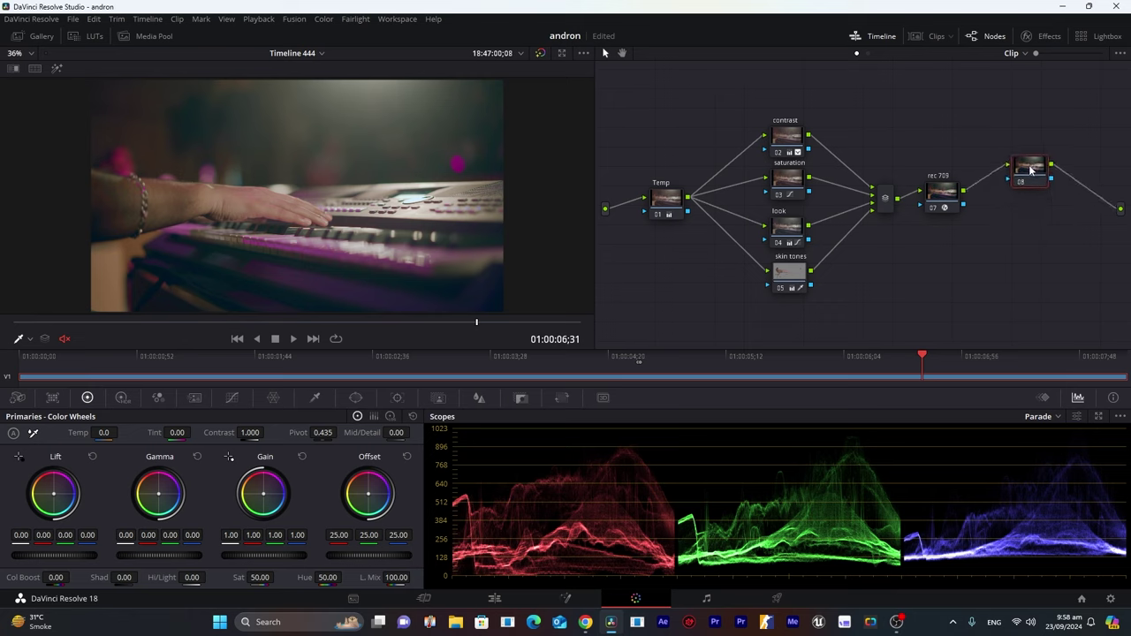
key(ctrl+s)
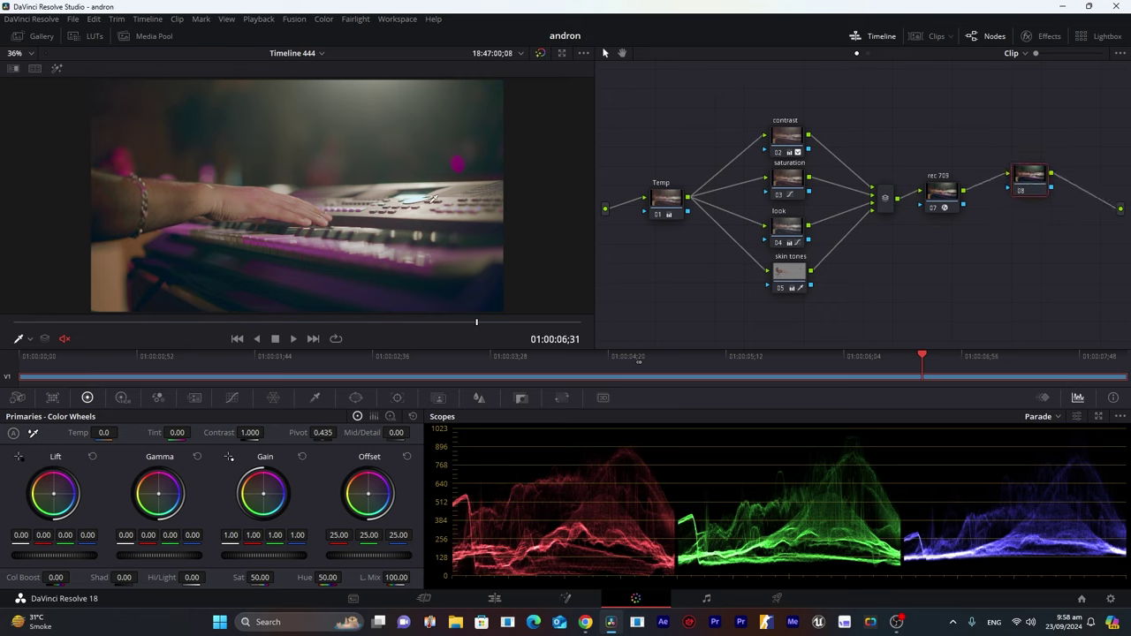
Apply the Rec709 Kodak 2383 D65 film look LUT to the new last node and set its key output gain to 0.506.
right_click(1027, 182)
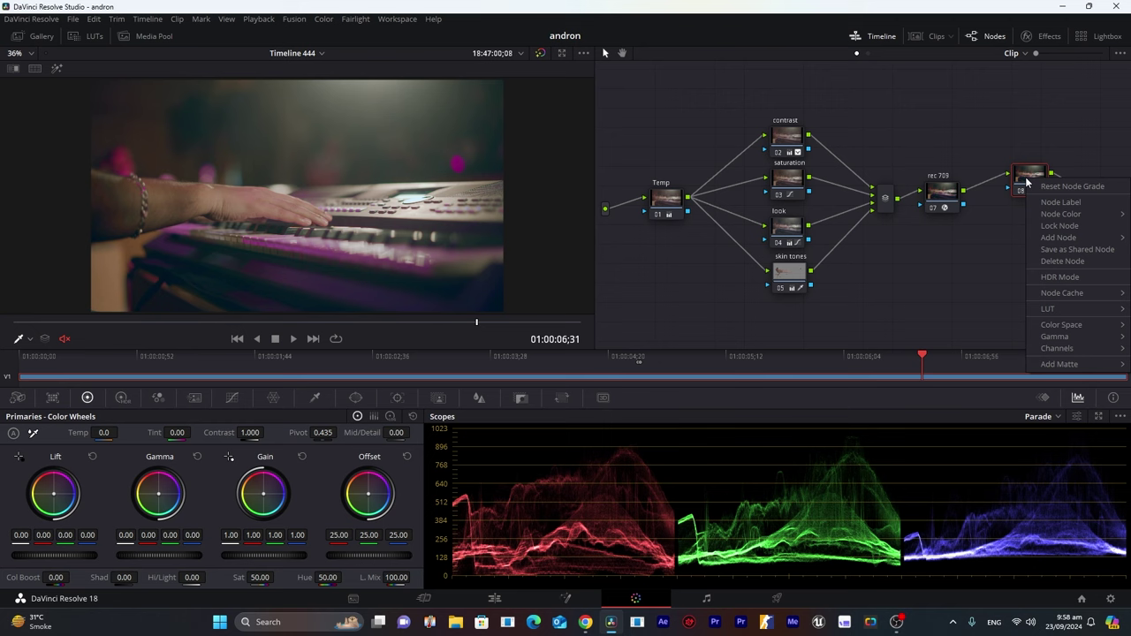
mouse_move(1043, 309)
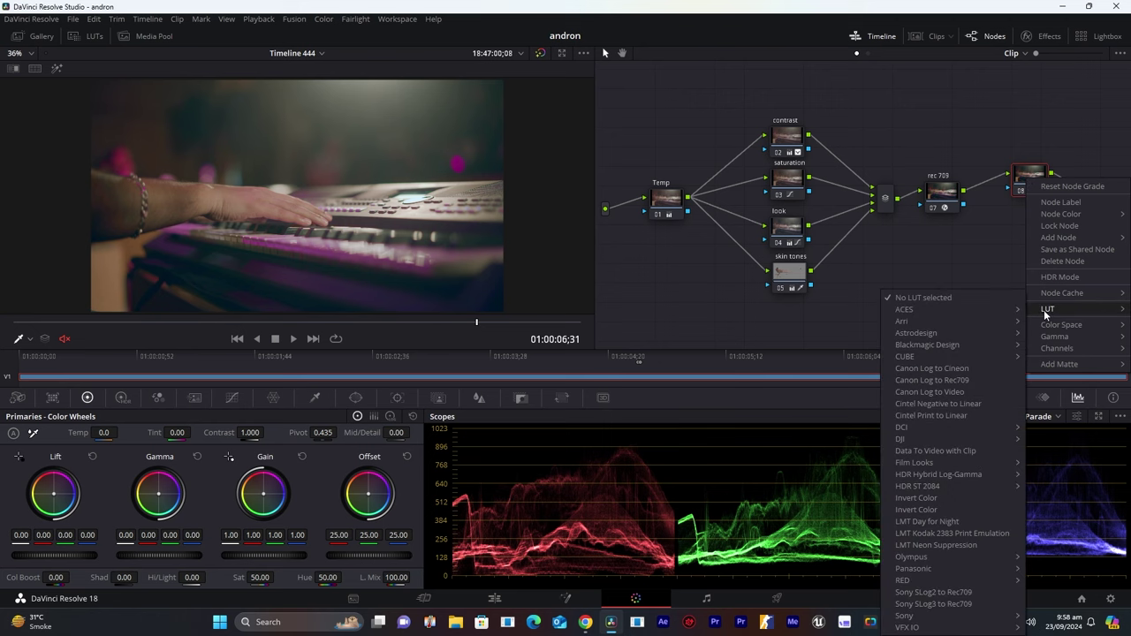
mouse_move(919, 463)
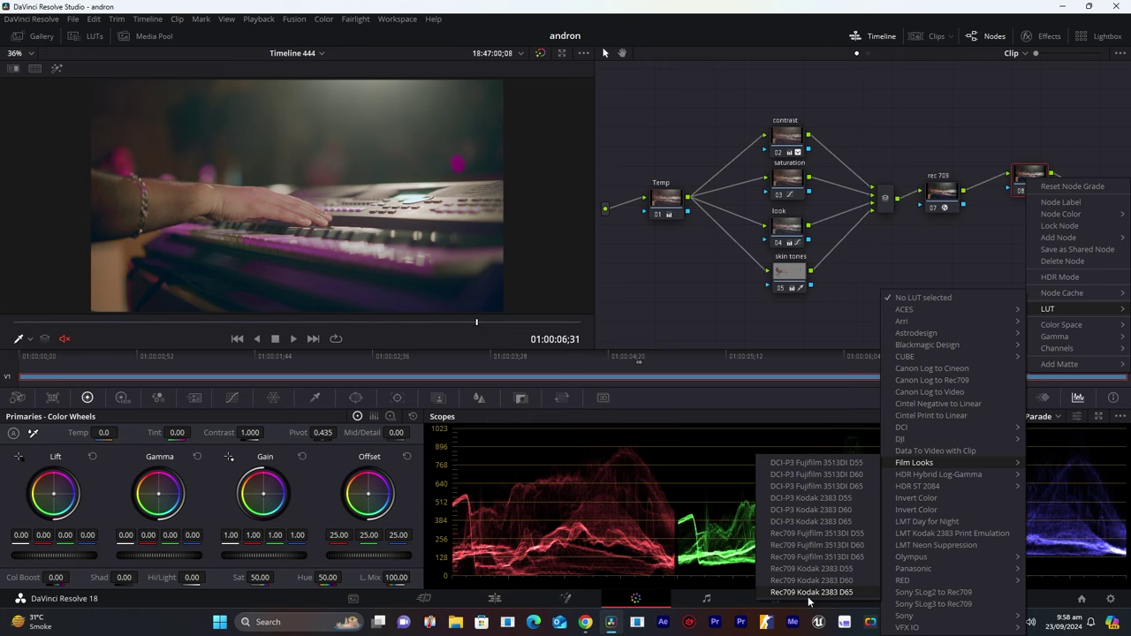
click(846, 596)
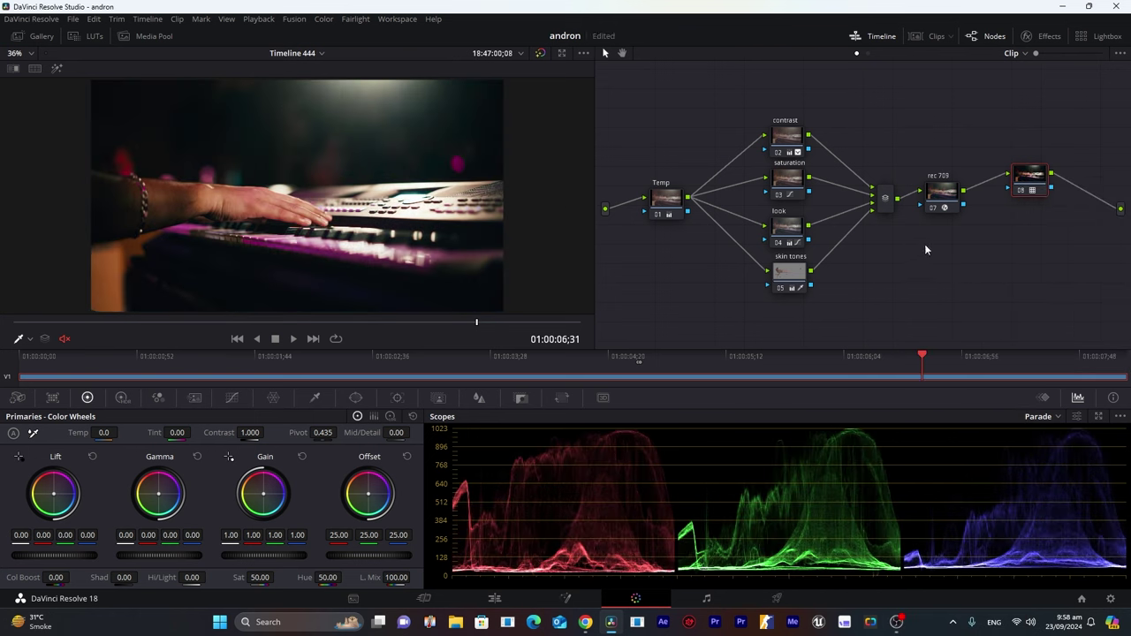
click(511, 399)
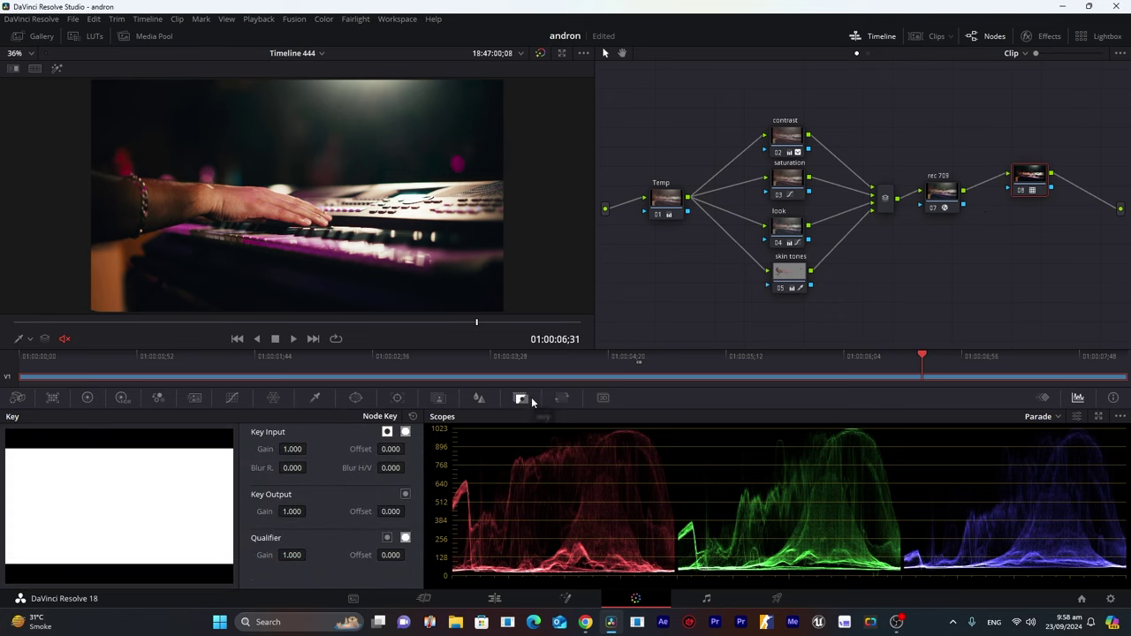
drag(292, 512, 88, 511)
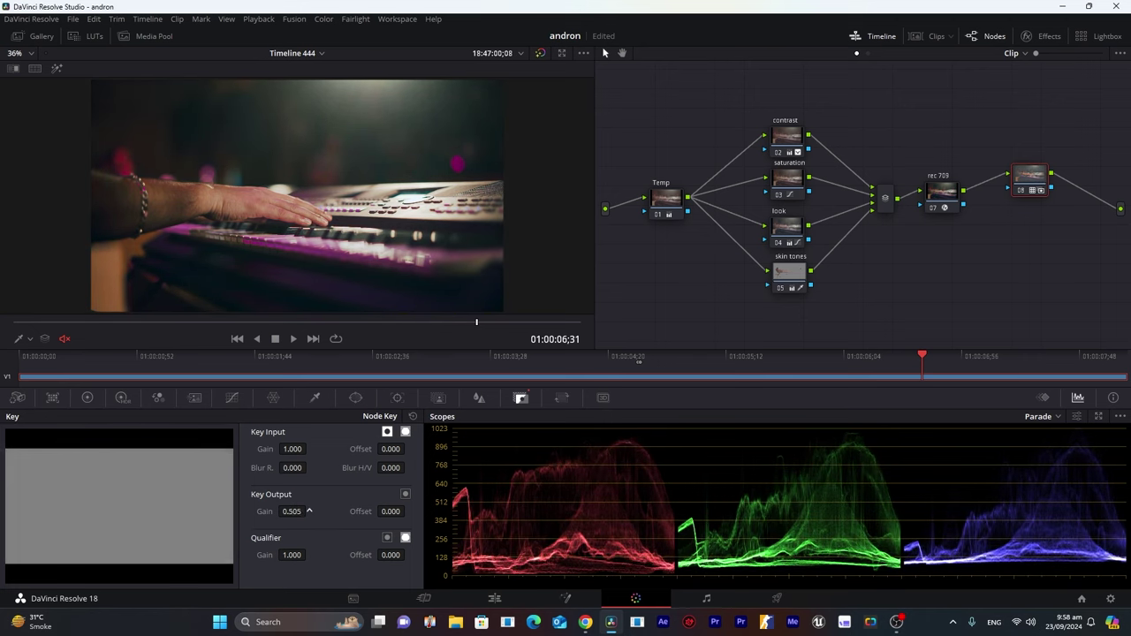
Compare the image with the film look node, all grades and the Temp node each switched off and on.
click(1022, 189)
key(ctrl+d)
click(541, 54)
click(542, 55)
click(657, 214)
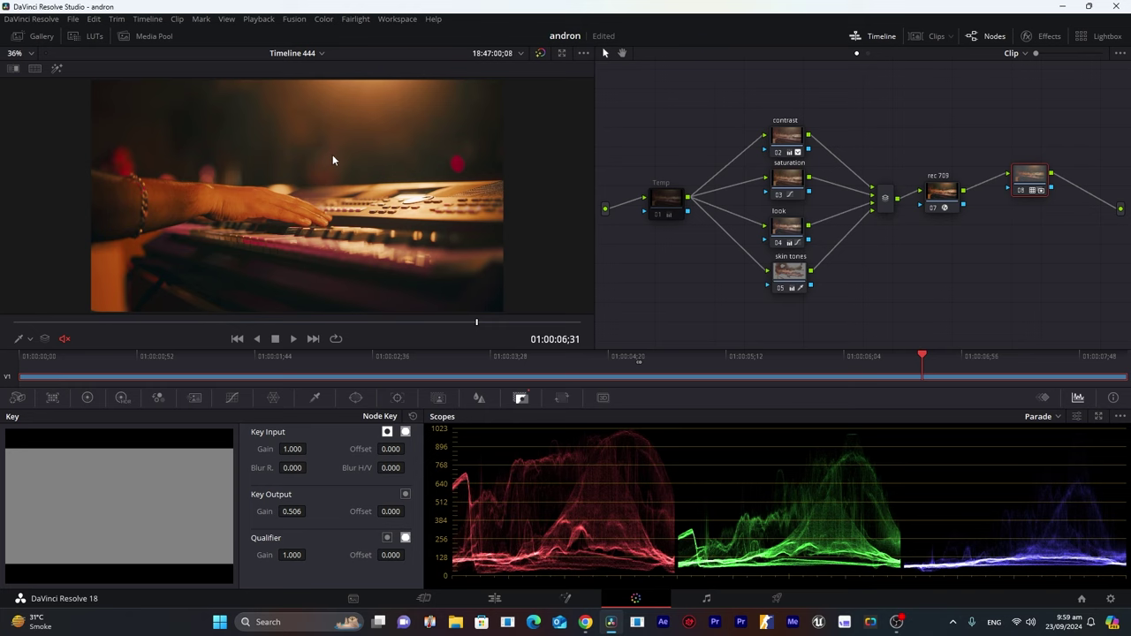
click(657, 217)
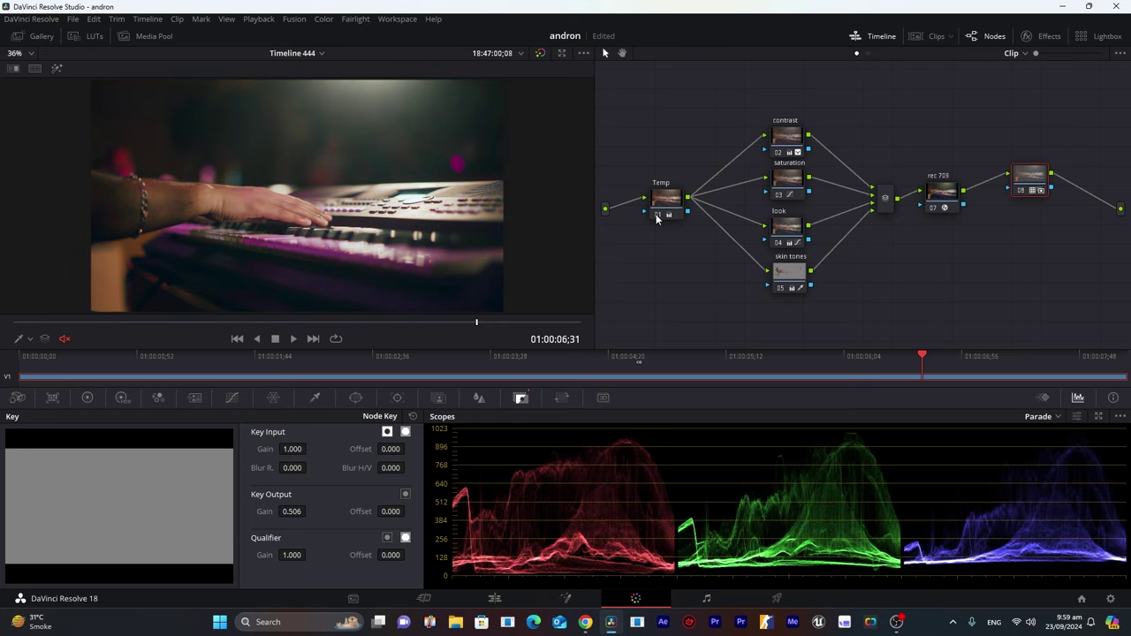
Play the graded clip from near its start full screen on the Cut page, pause it, and leave full screen.
click(424, 598)
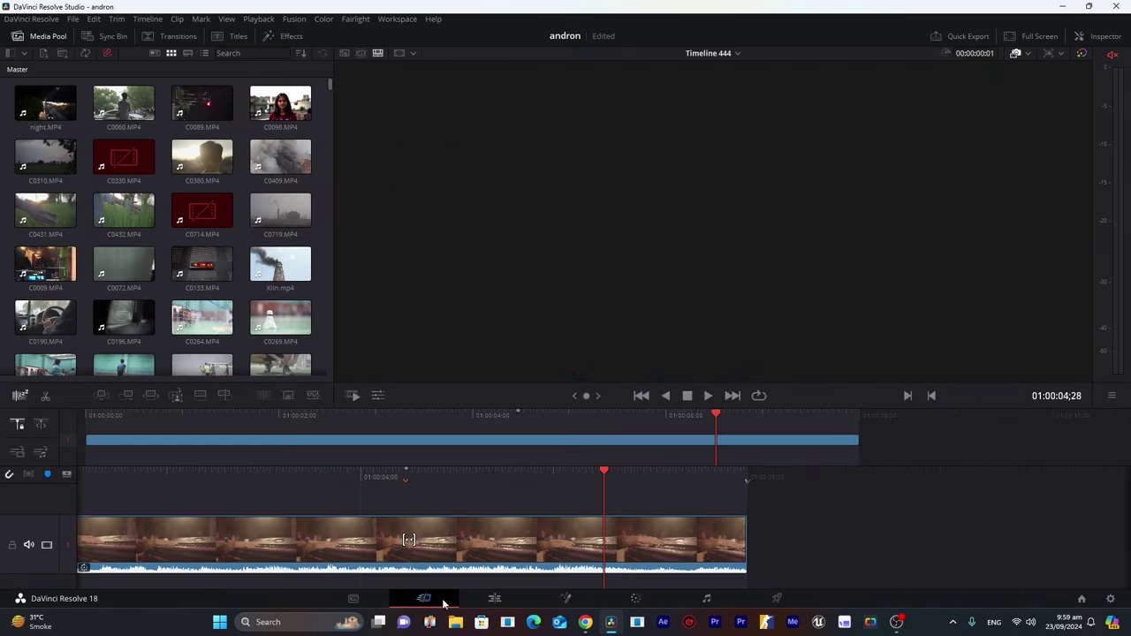
click(1012, 36)
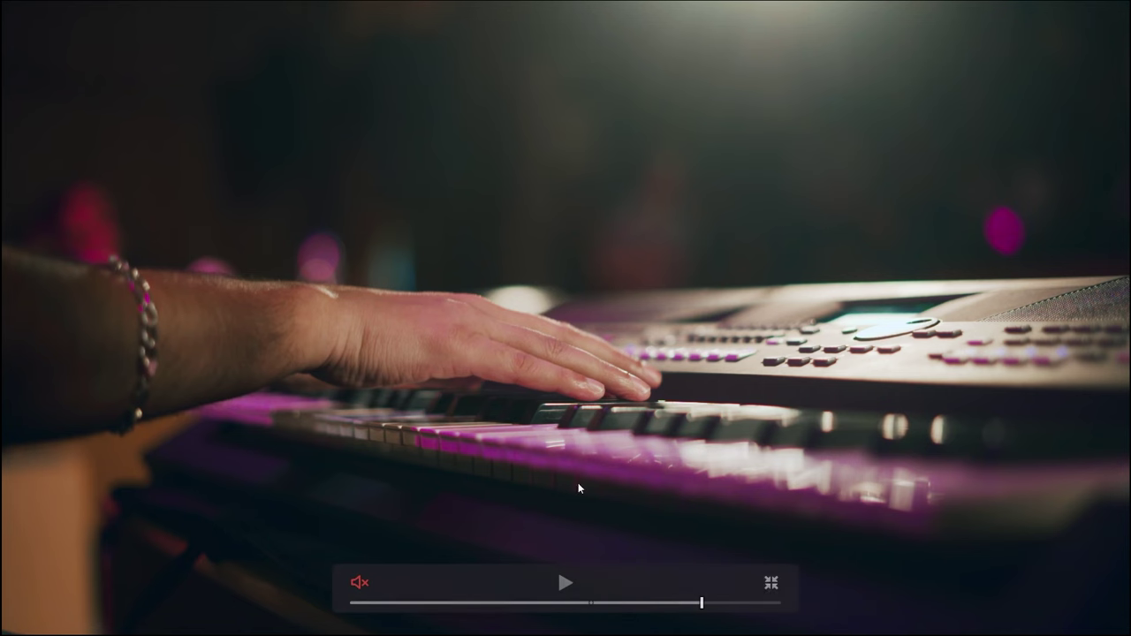
click(399, 602)
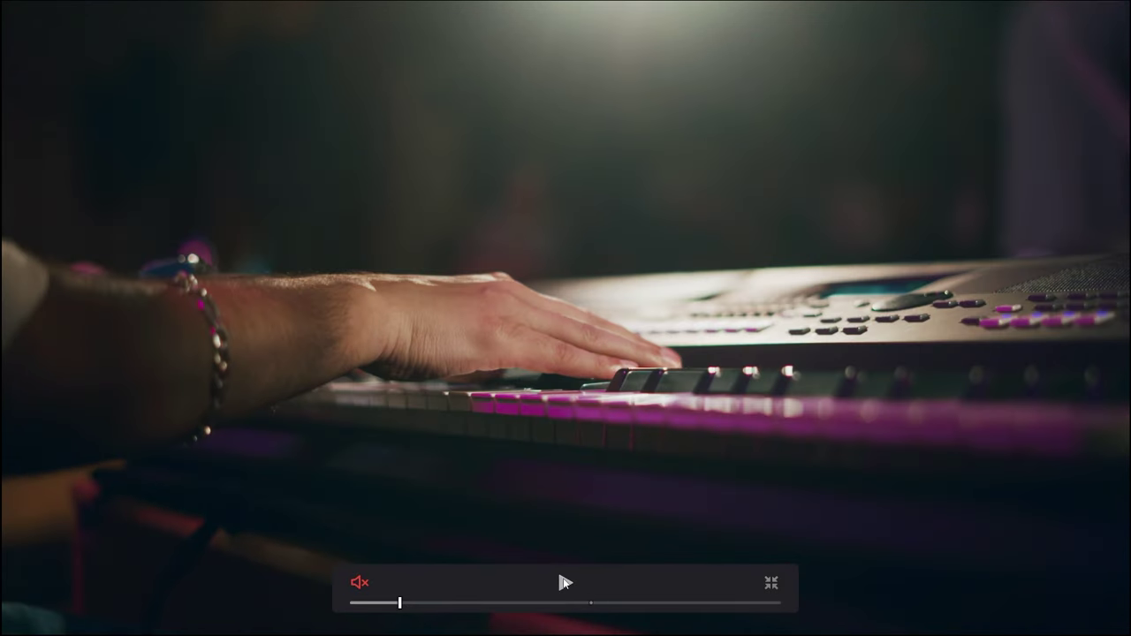
click(564, 583)
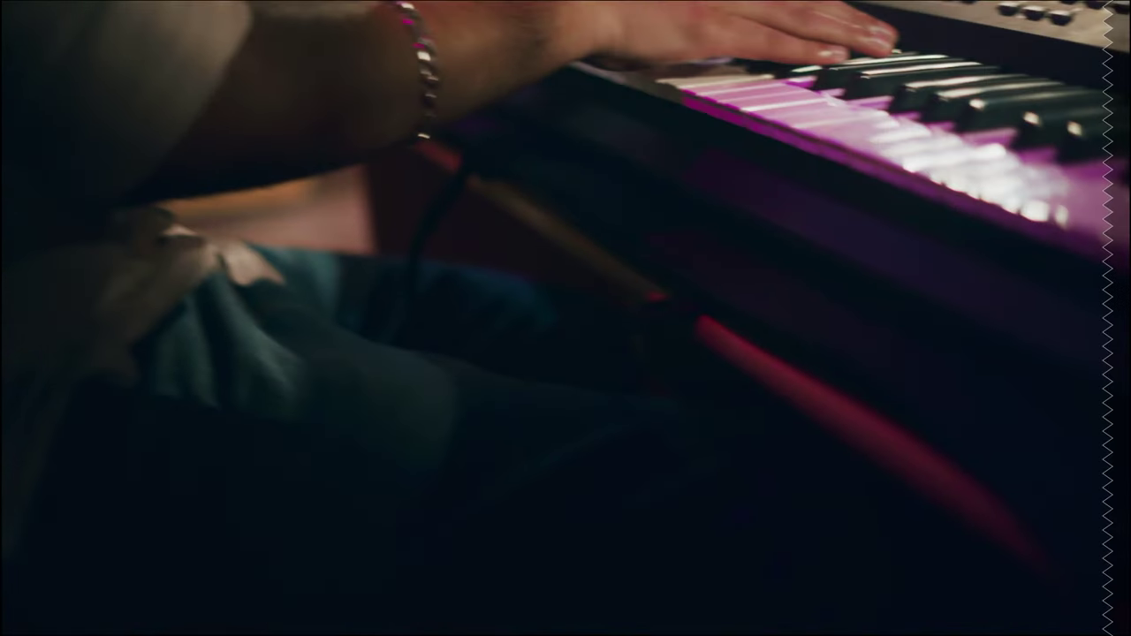
click(567, 586)
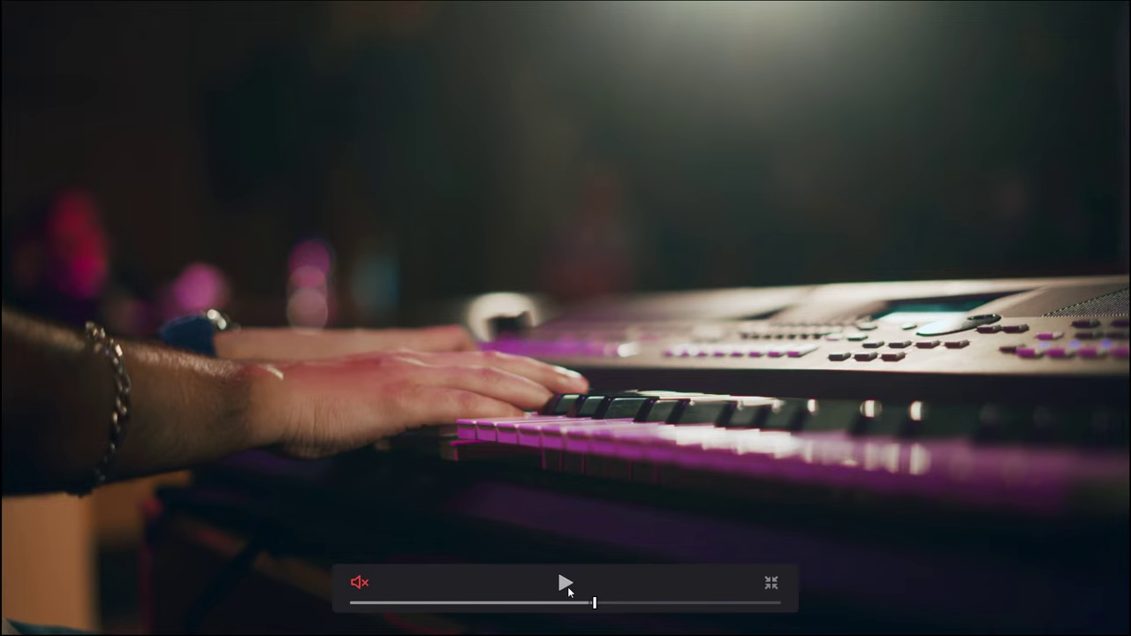
click(771, 584)
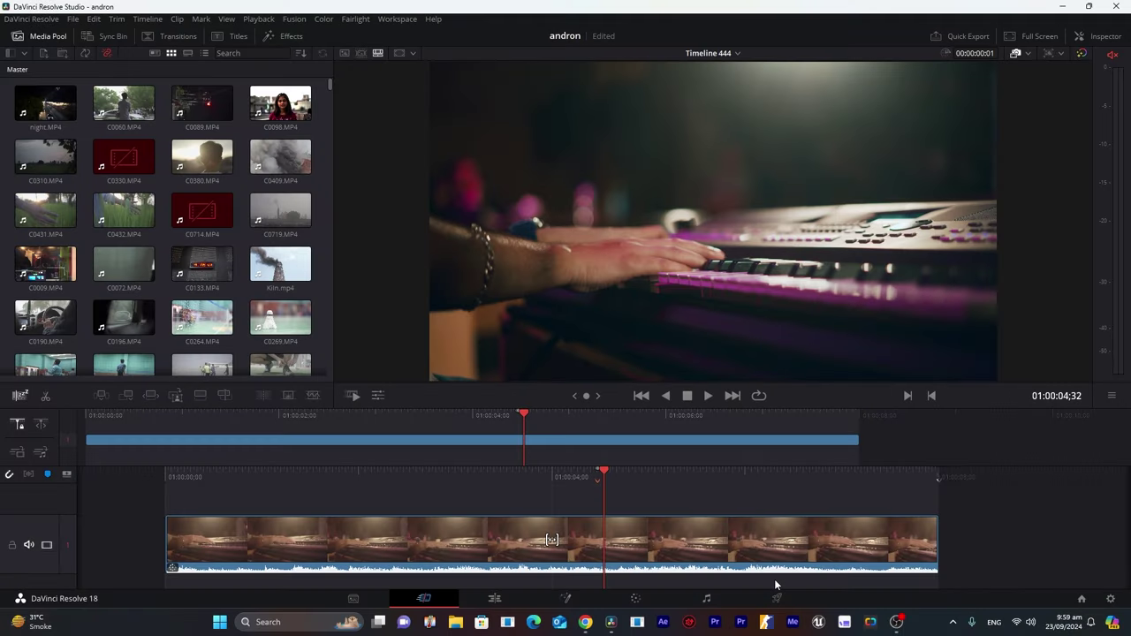